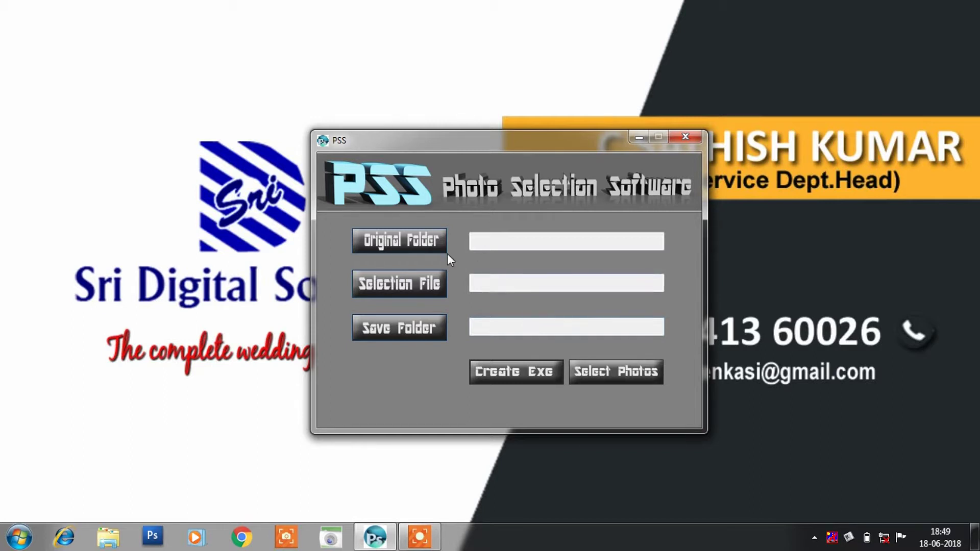
Set the Desktop 'wedding' folder as the Original Folder
left_click(417, 240)
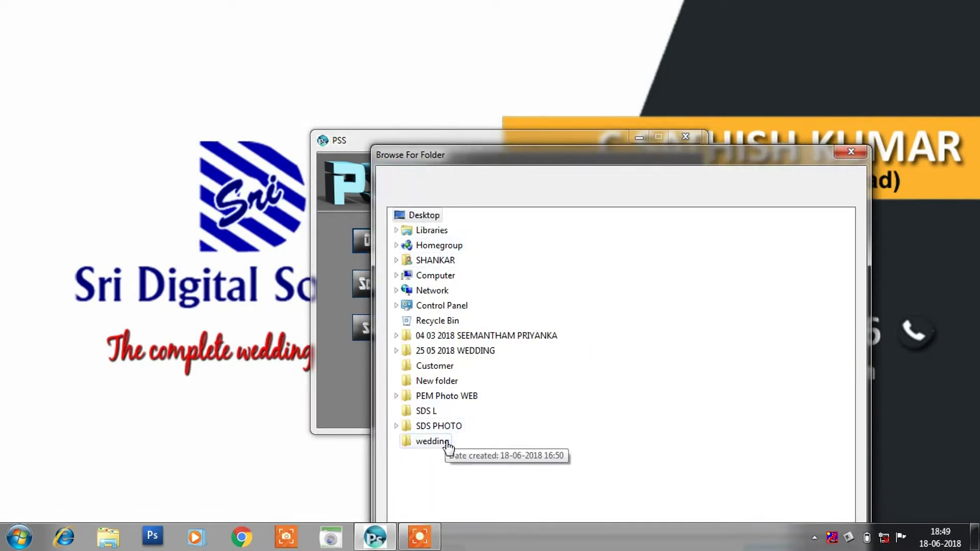
left_click(432, 441)
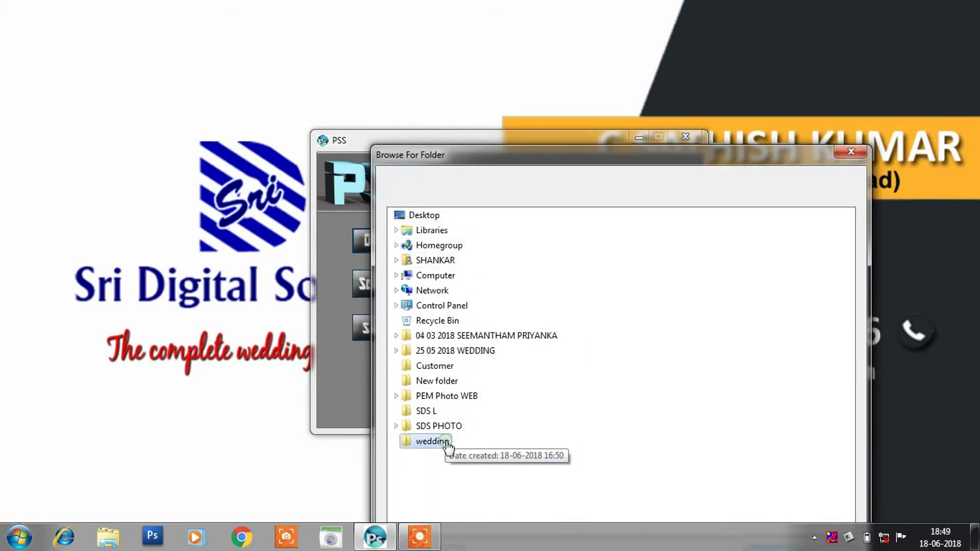
left_click_drag(644, 156, 372, 11)
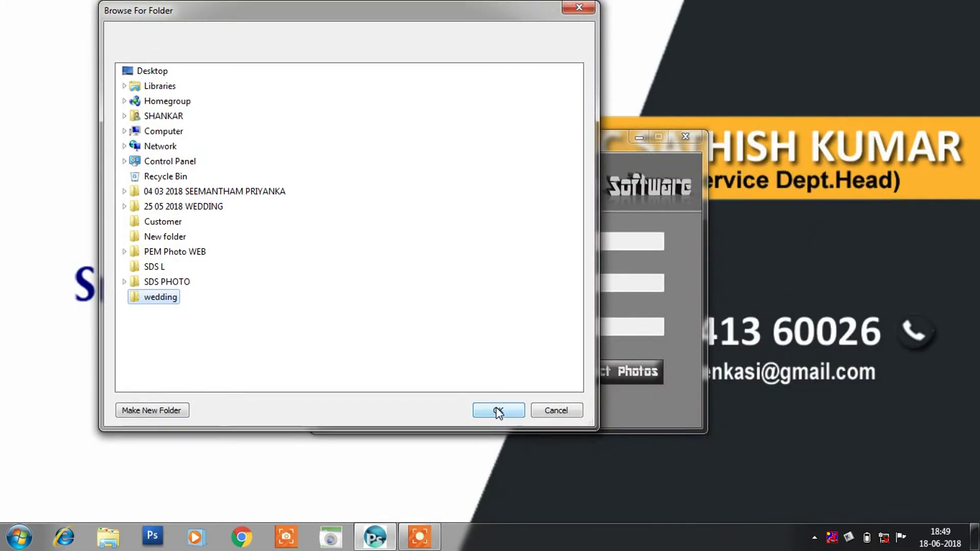
left_click(496, 407)
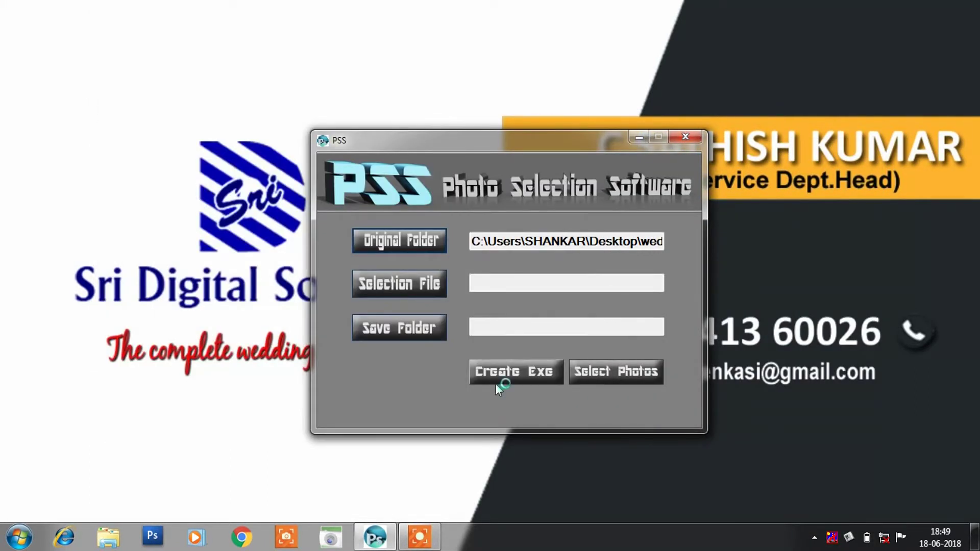
Start the client viewer build and close the window that pops up
left_click(495, 383)
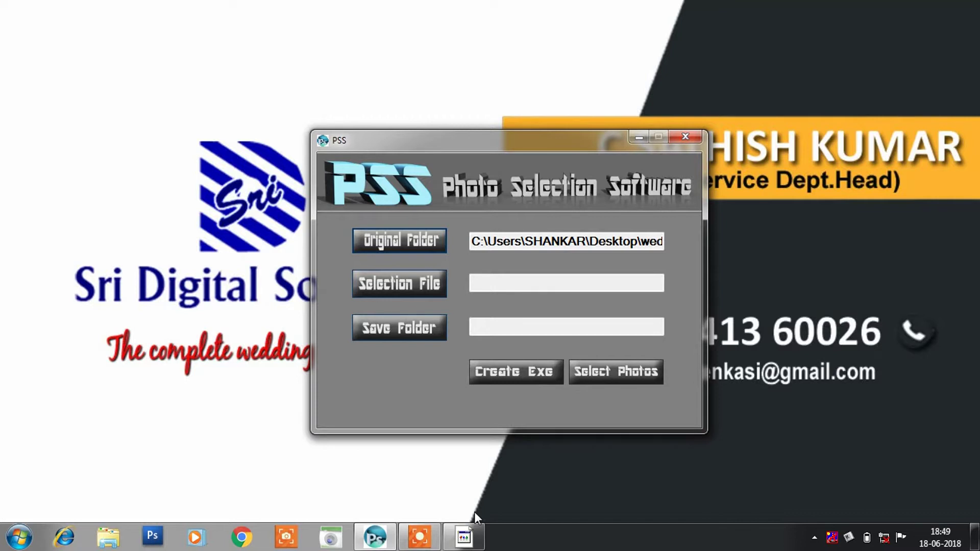
left_click(463, 540)
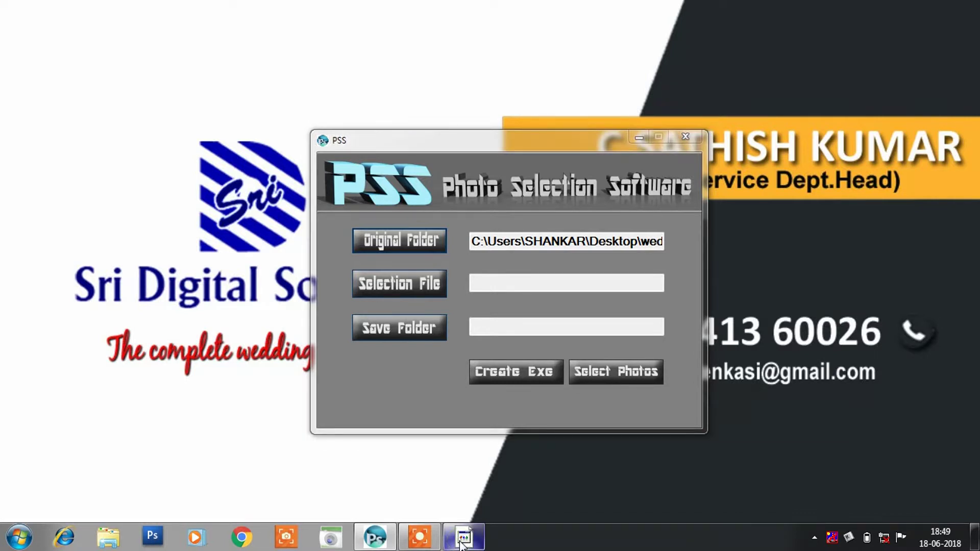
left_click(515, 384)
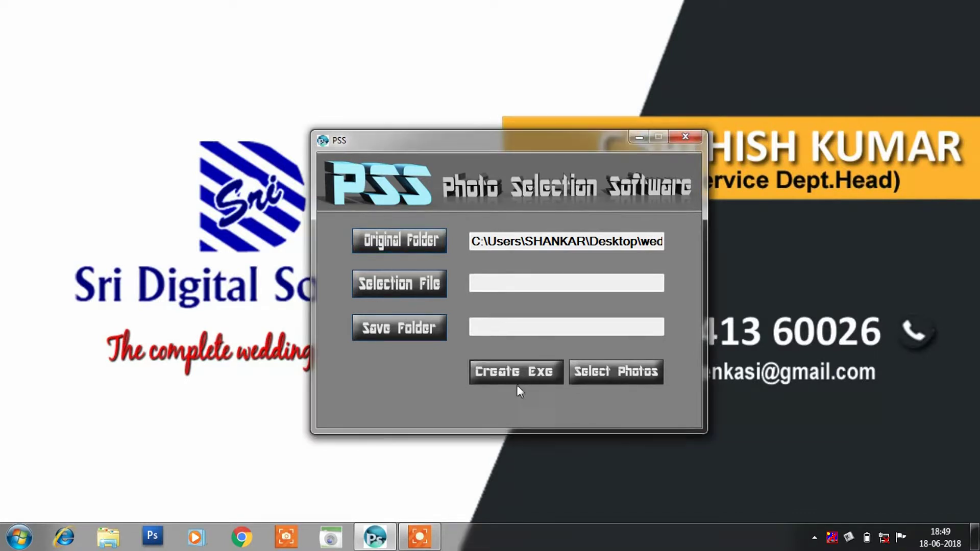
Save the client viewer as sds.exe in the F:\Customer folder
left_click(527, 375)
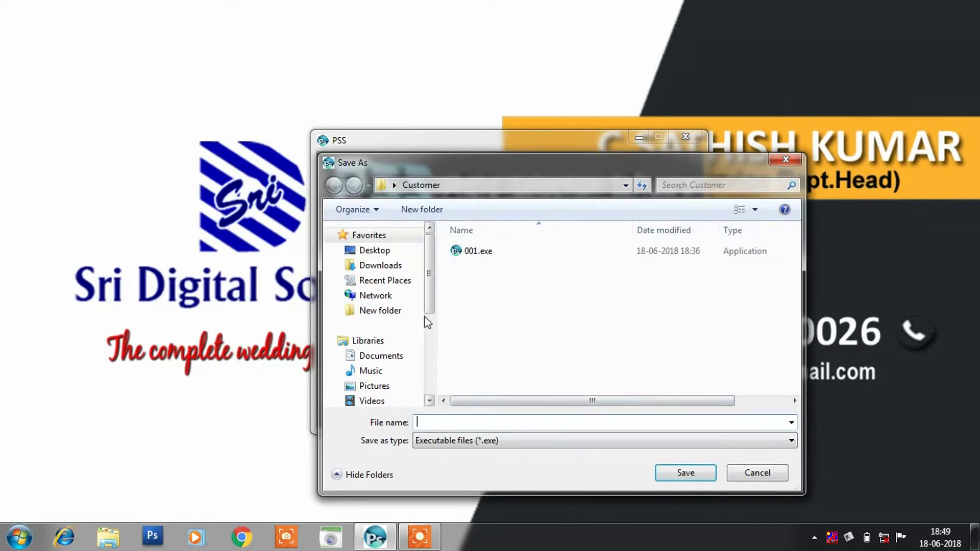
left_click_drag(433, 308, 428, 369)
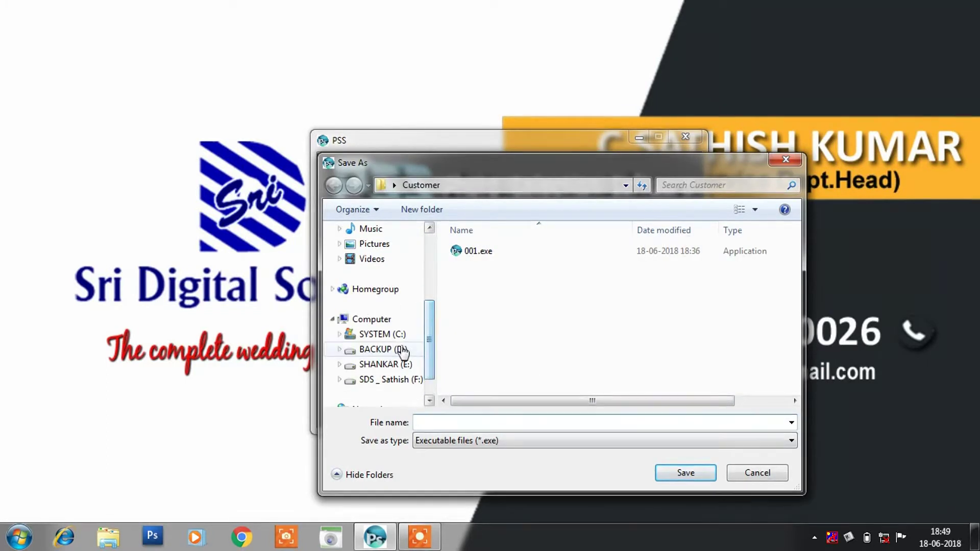
left_click(386, 383)
left_click(476, 357)
double_click(476, 357)
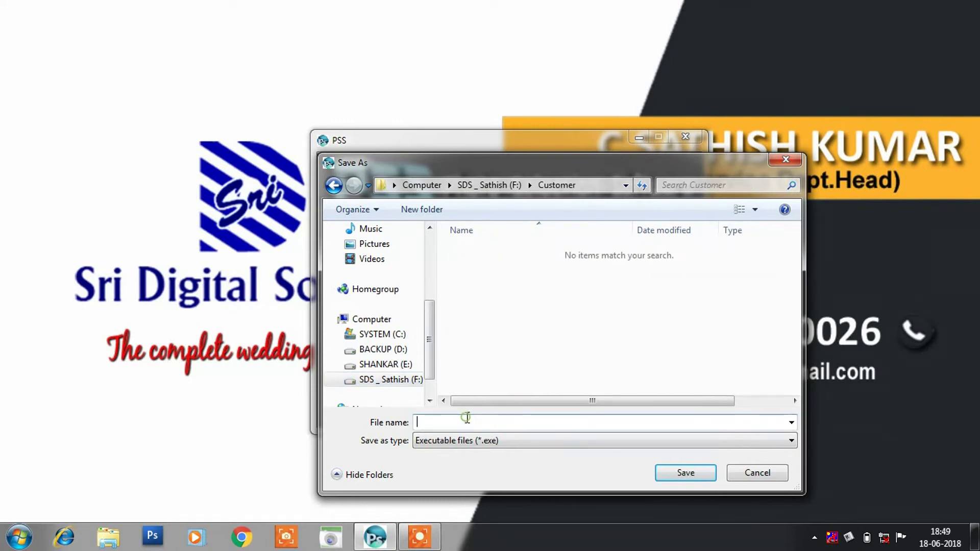
type("sds")
left_click(685, 473)
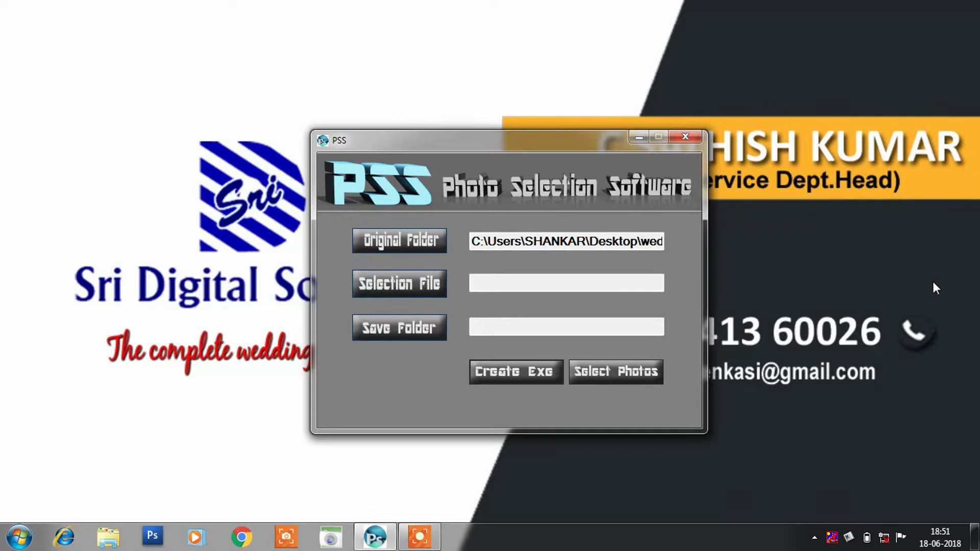
Set the trial count to 3 and acknowledge the successful build
double_click(158, 166)
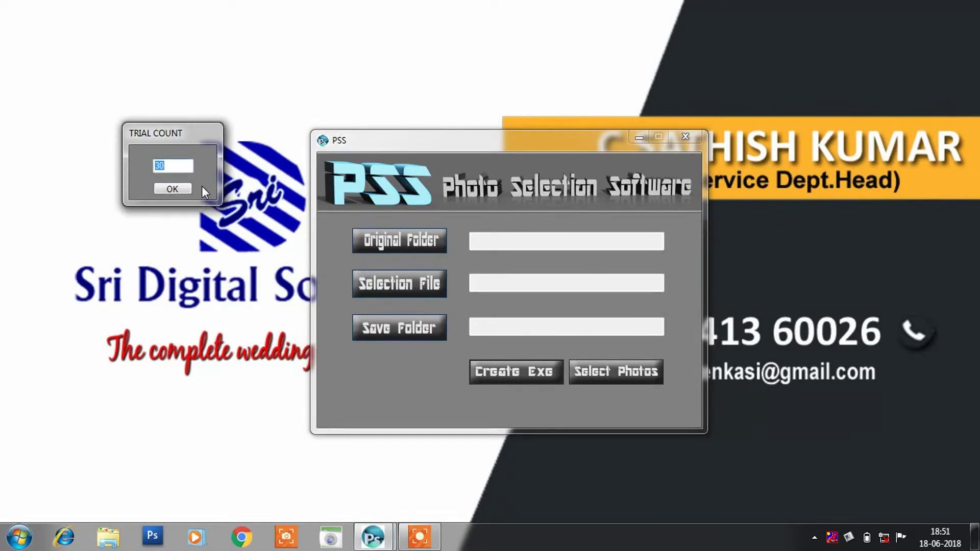
type("3")
left_click(171, 189)
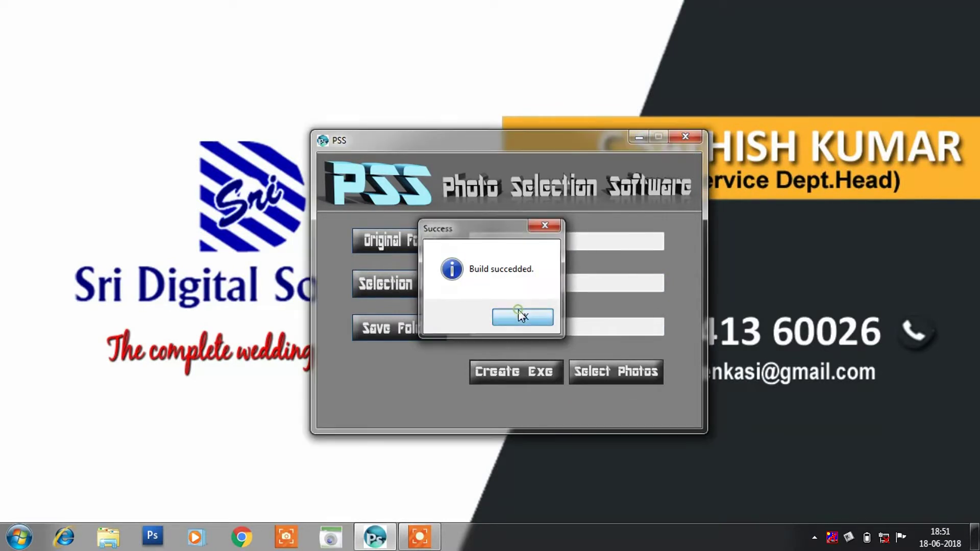
left_click(519, 316)
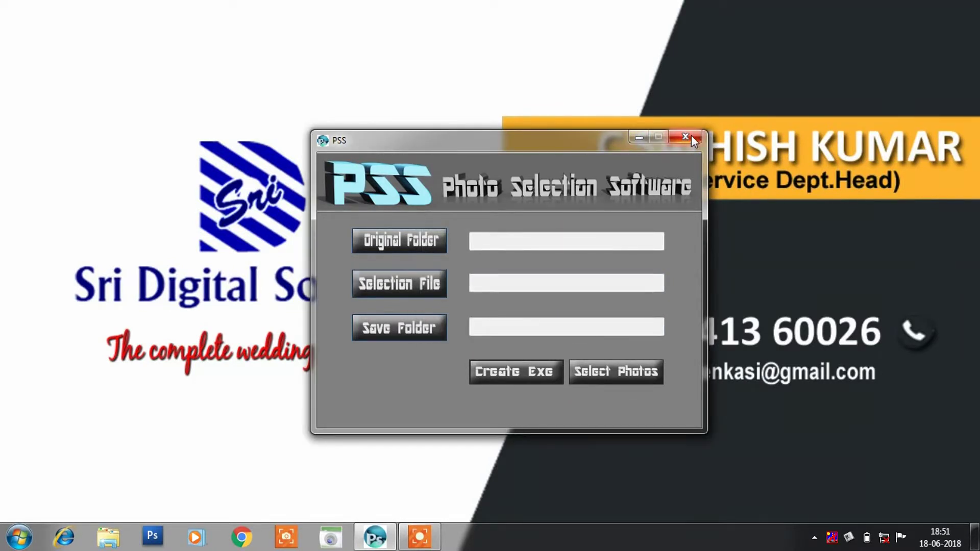
Go to F:\Customer in Explorer and run sds.exe
left_click(114, 543)
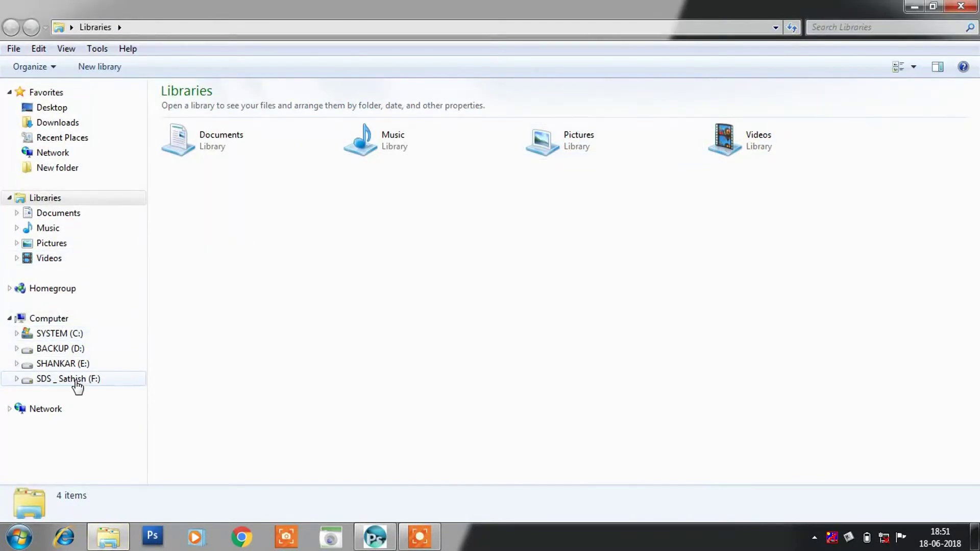
left_click(77, 380)
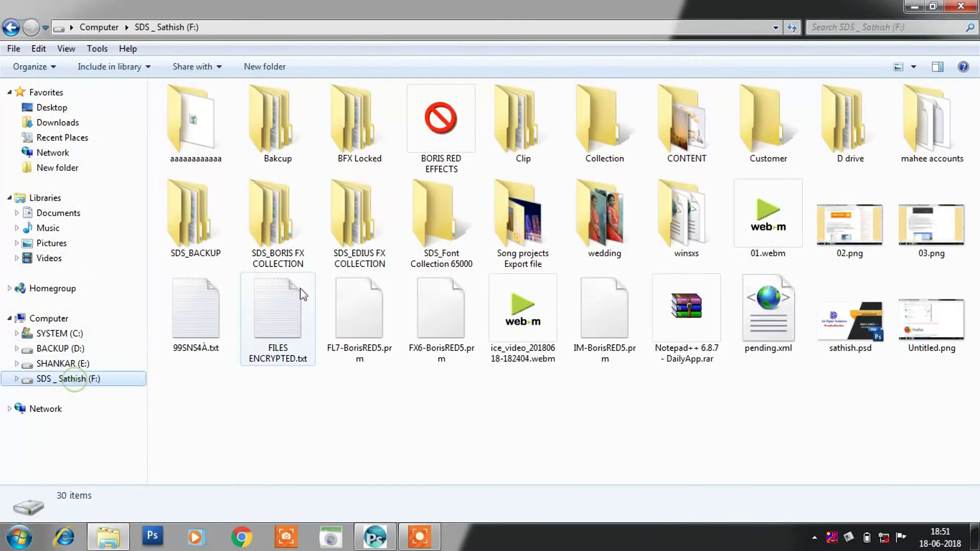
double_click(794, 135)
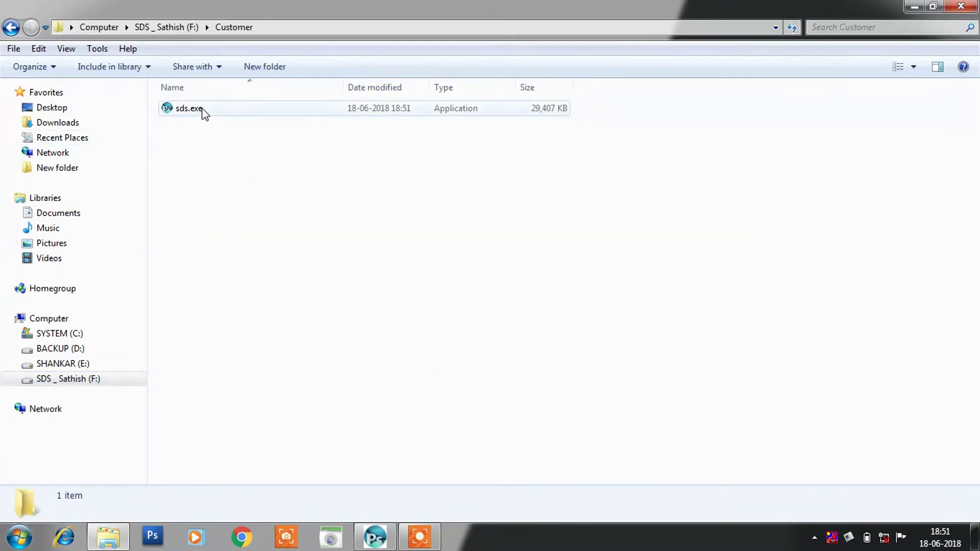
double_click(203, 109)
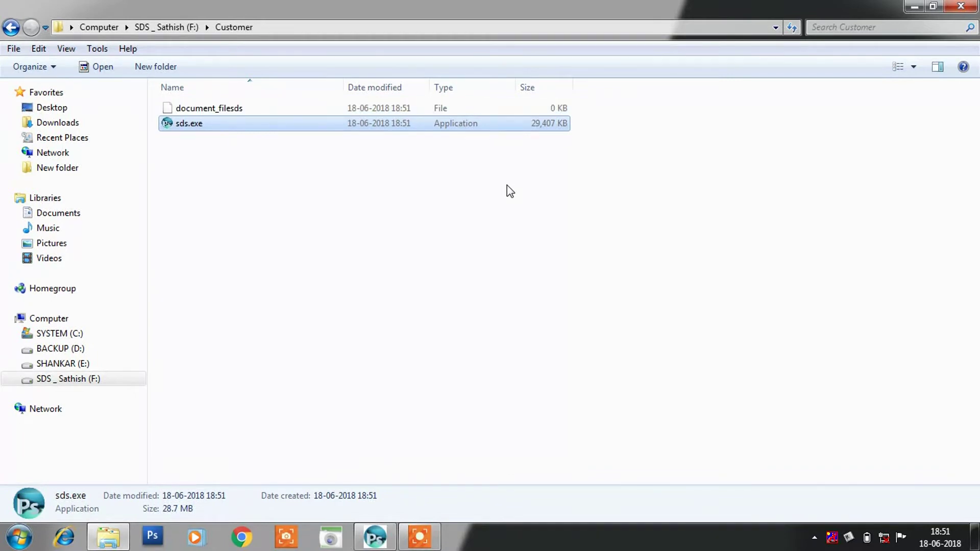
Dismiss the attempts notice and select photos 0L2A0086.JPG and 0L2A0091.JPG
left_click(503, 311)
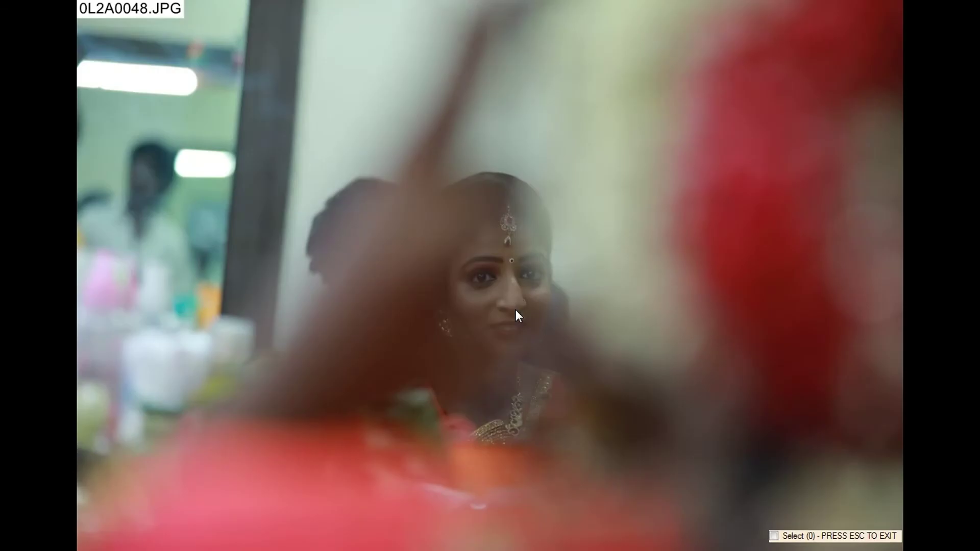
left_click(666, 283)
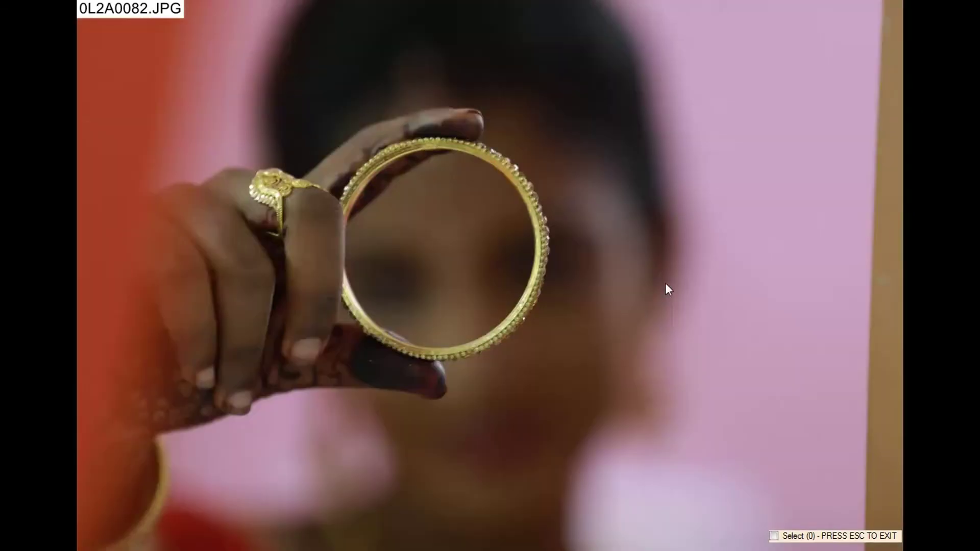
left_click(753, 264)
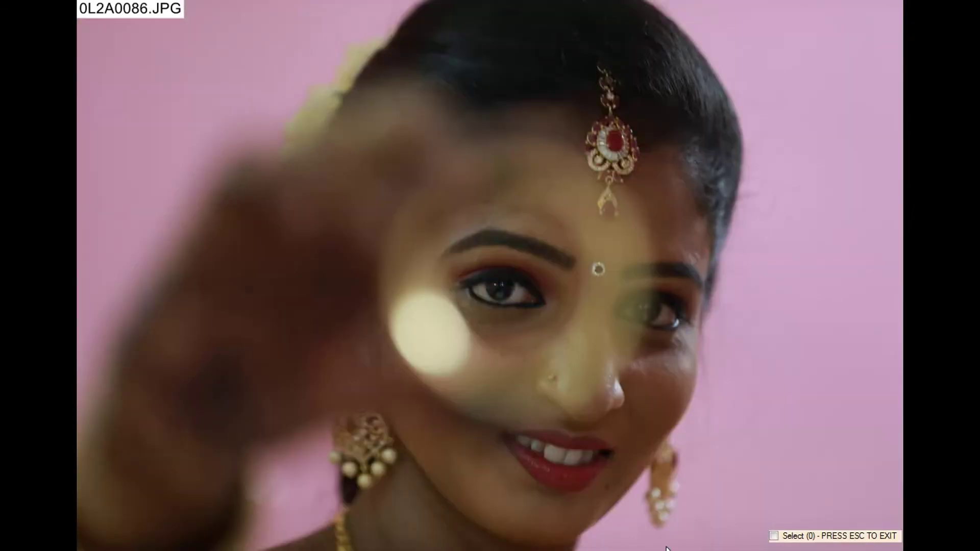
left_click(773, 536)
left_click(792, 369)
left_click(792, 369)
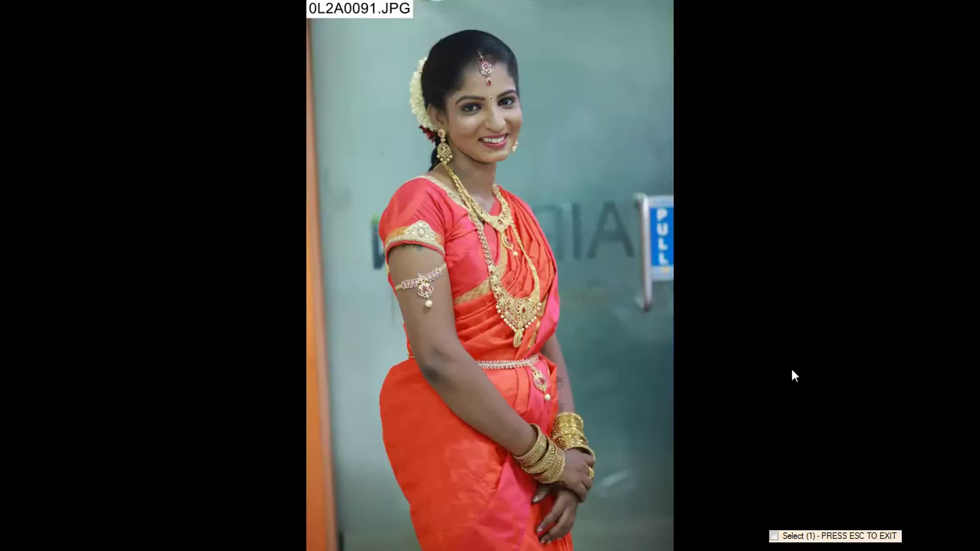
left_click(774, 537)
Also select photos 0L2A0096.JPG, 0L2A0098.JPG and 0L2A0106.JPG
left_click(829, 386)
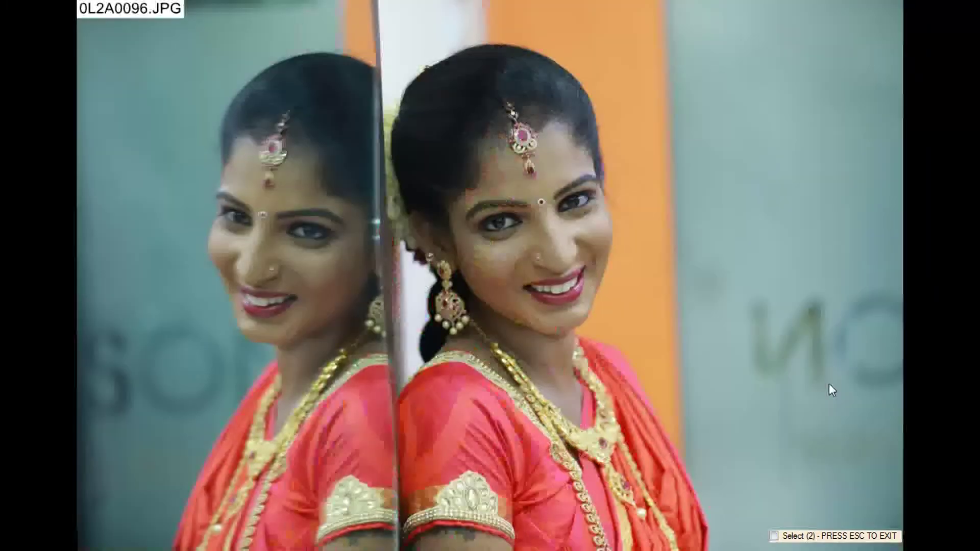
left_click(773, 537)
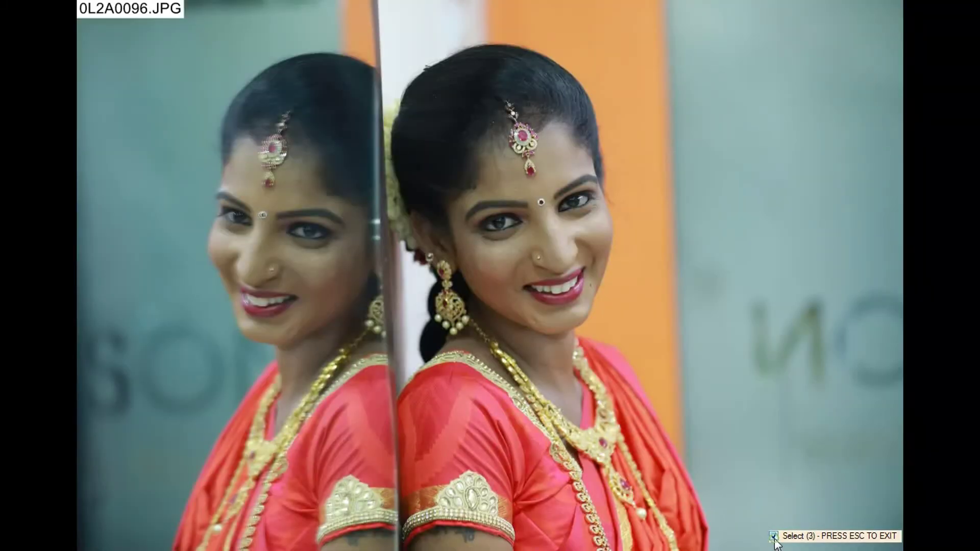
left_click(829, 379)
left_click(774, 536)
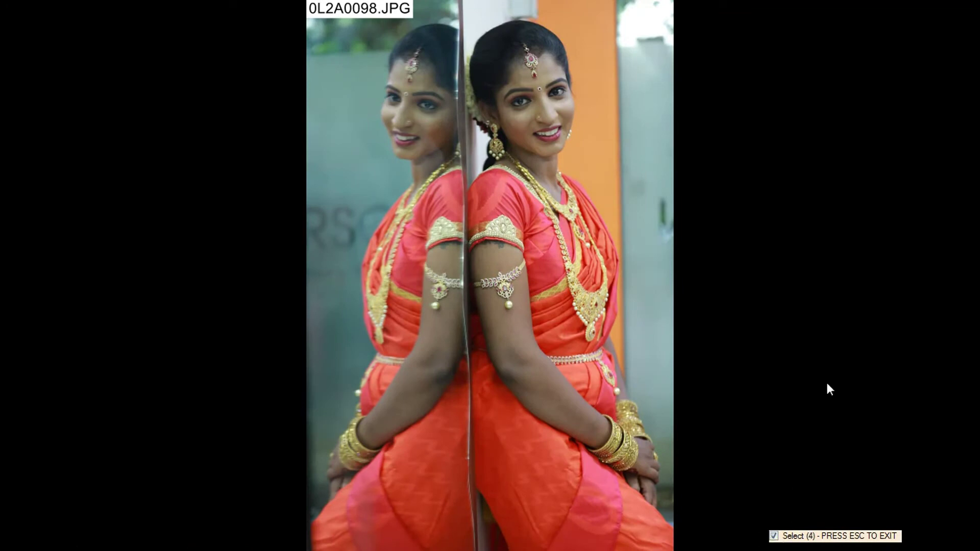
left_click(826, 381)
left_click(773, 536)
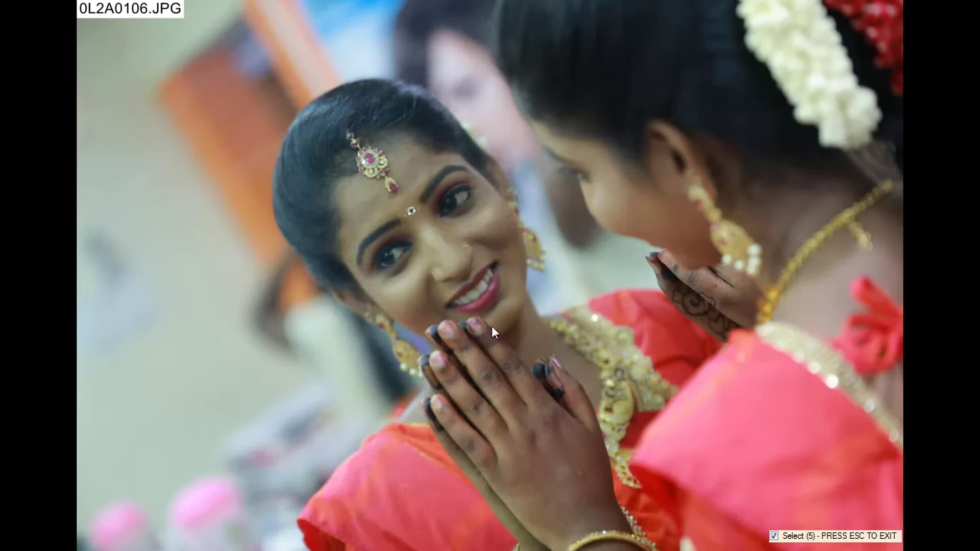
Exit the viewer, check the document_filesds file details, and minimize Explorer
key("Escape")
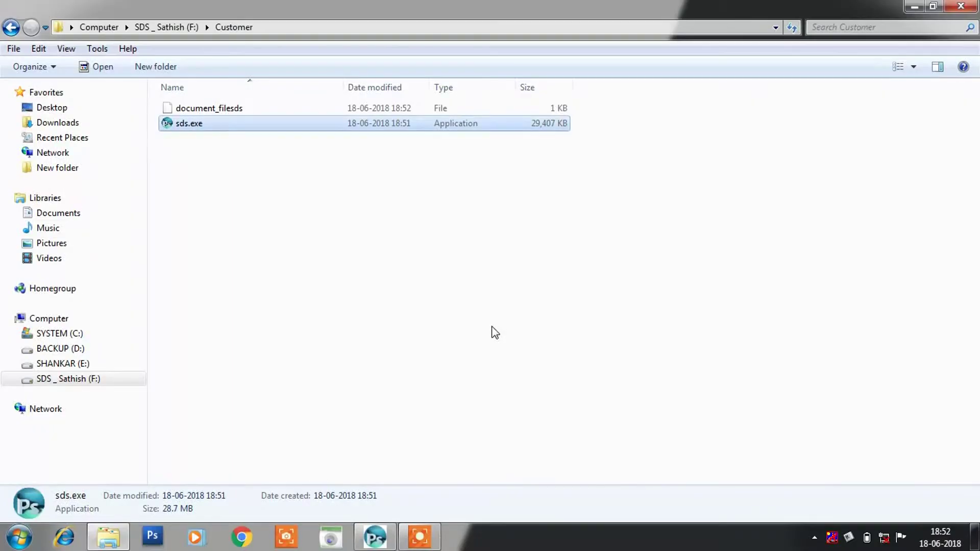
left_click(221, 108)
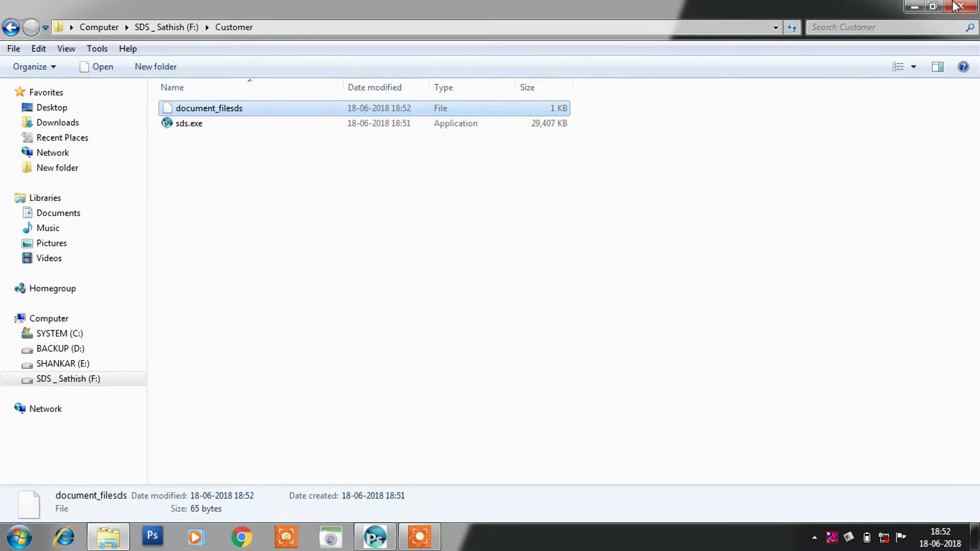
left_click(914, 6)
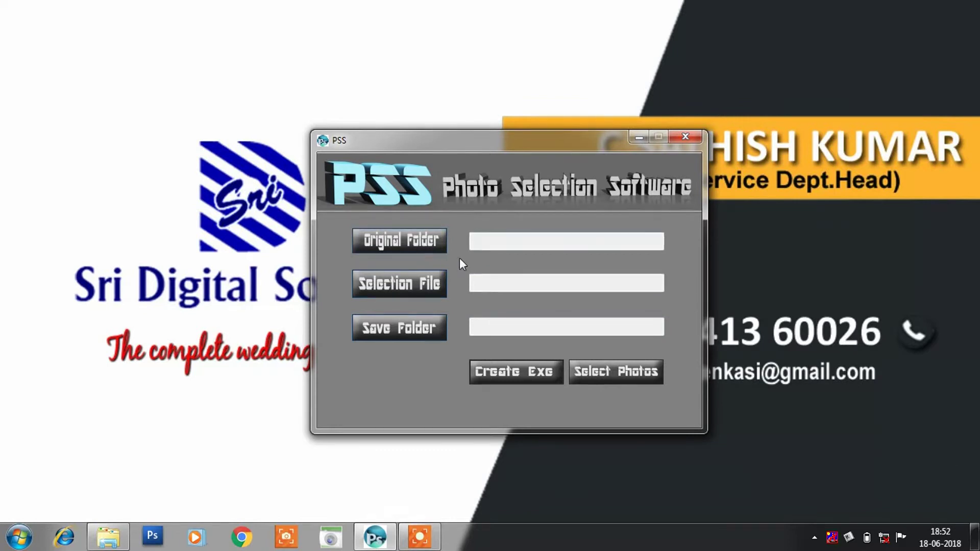
Choose the Desktop 'wedding' folder as the Original Folder once more
left_click(436, 246)
left_click(433, 443)
left_click_drag(690, 160, 504, 15)
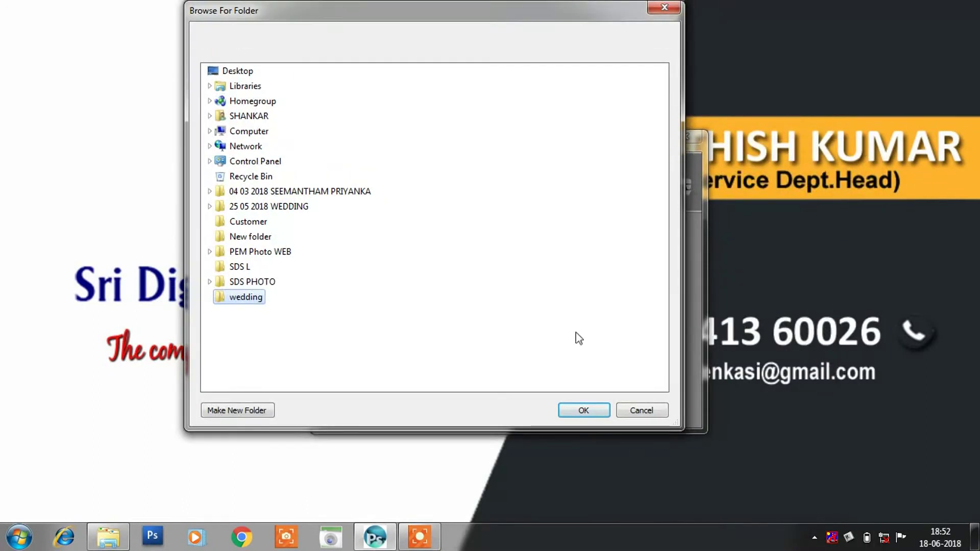
left_click(585, 412)
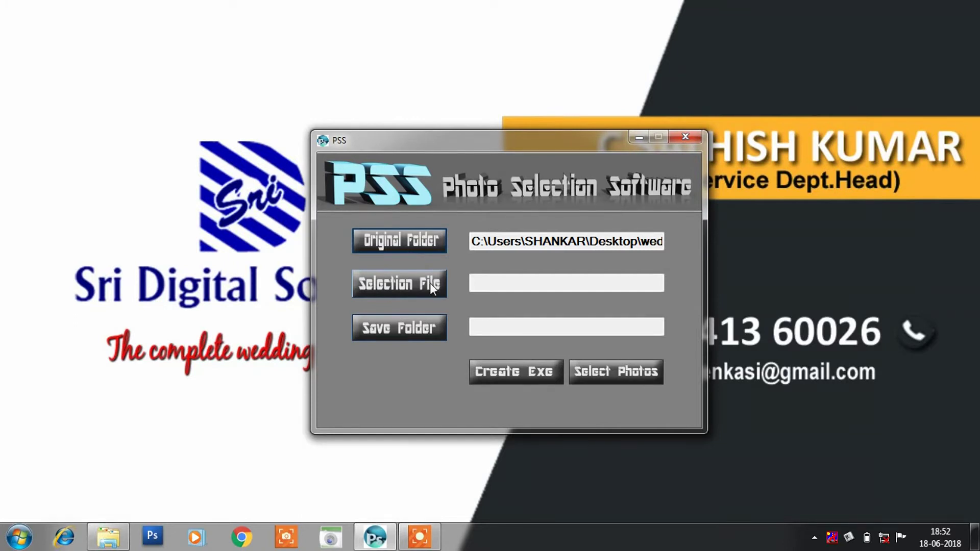
left_click(419, 537)
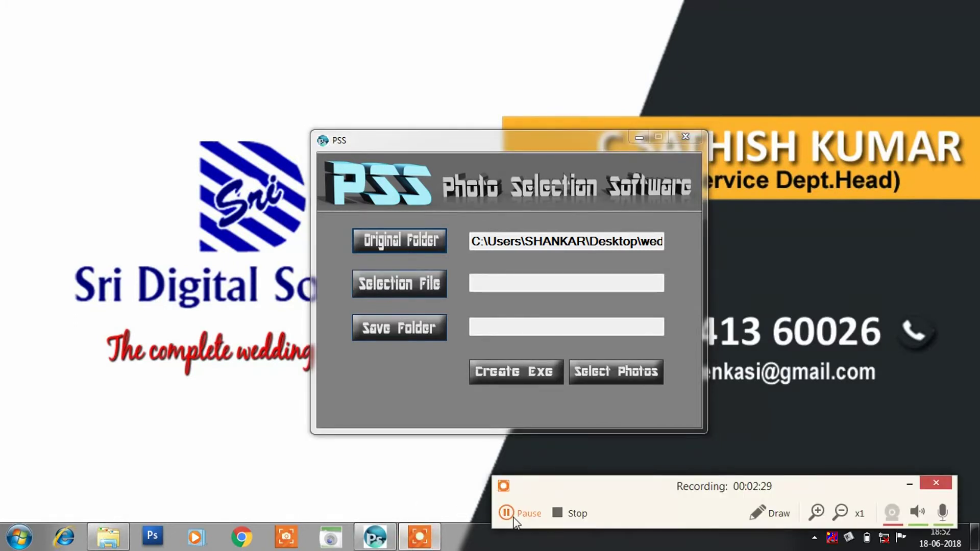
Use F:\Customer\document_filesds as the selection file
left_click(508, 513)
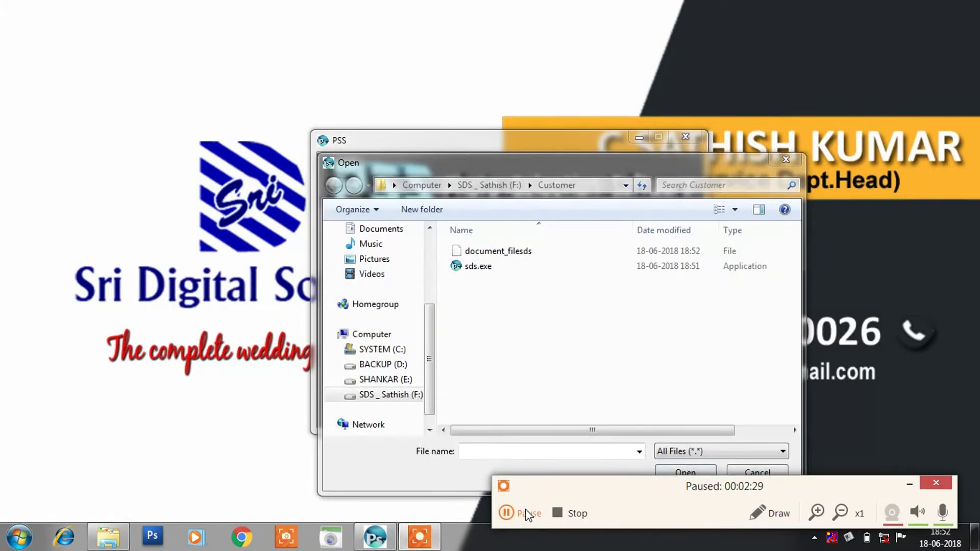
left_click(525, 511)
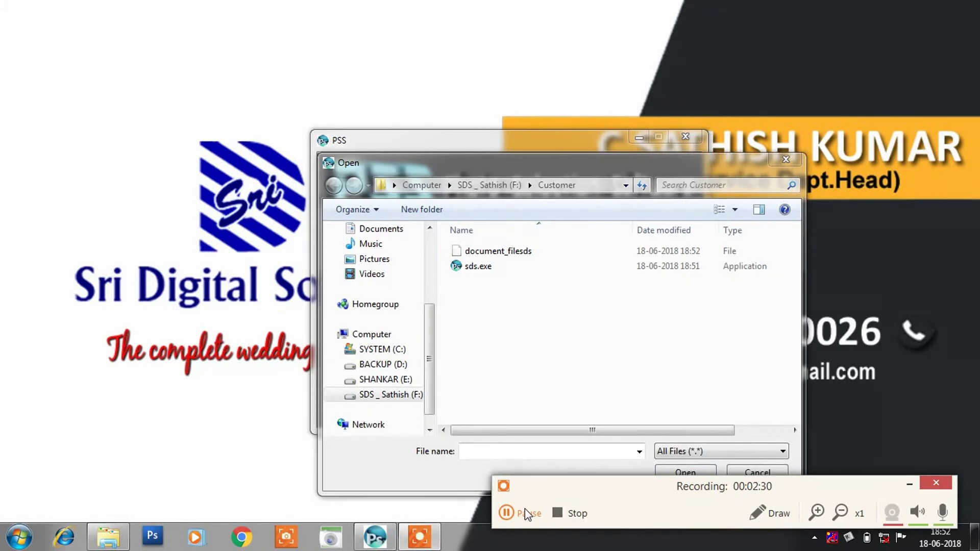
double_click(518, 253)
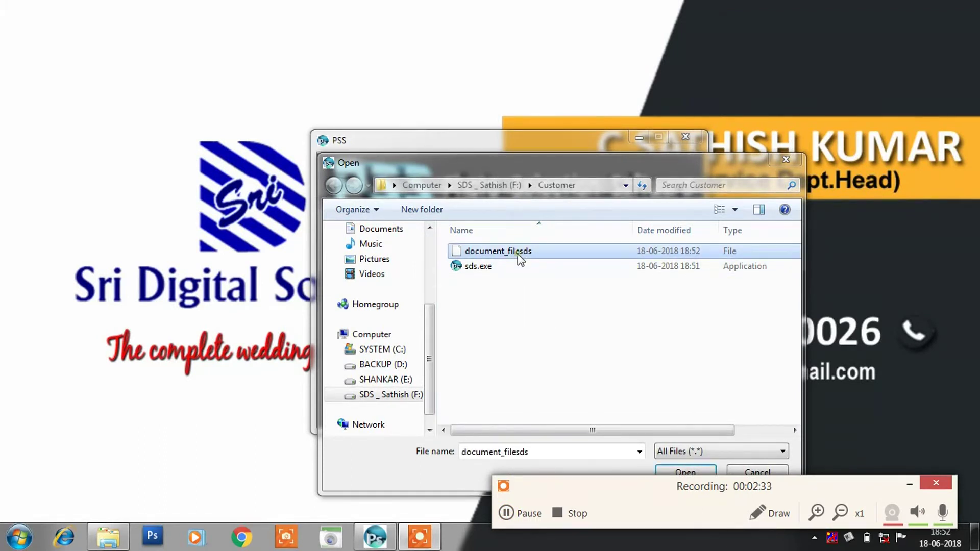
Create a new sds_final folder on the F: drive and set it as the save folder
left_click(401, 329)
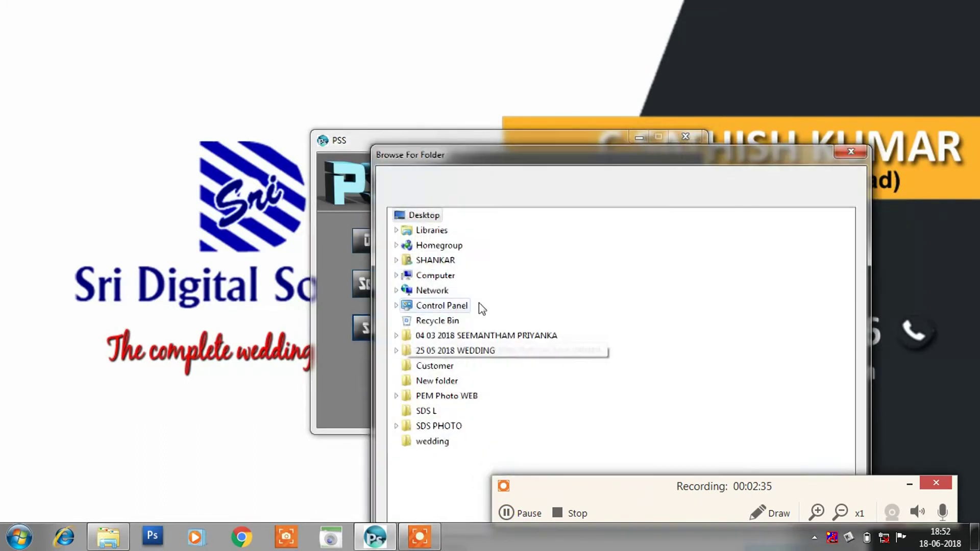
double_click(456, 278)
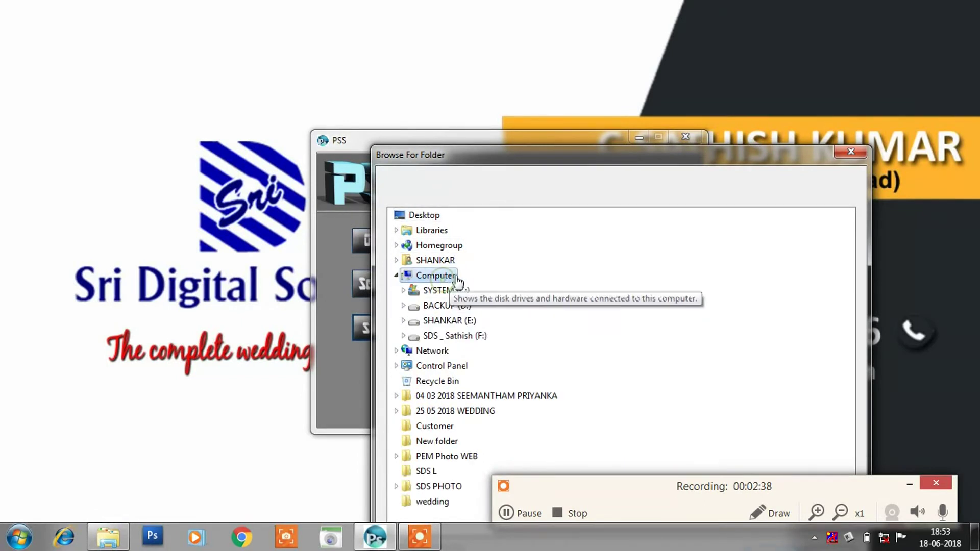
left_click(457, 337)
double_click(462, 337)
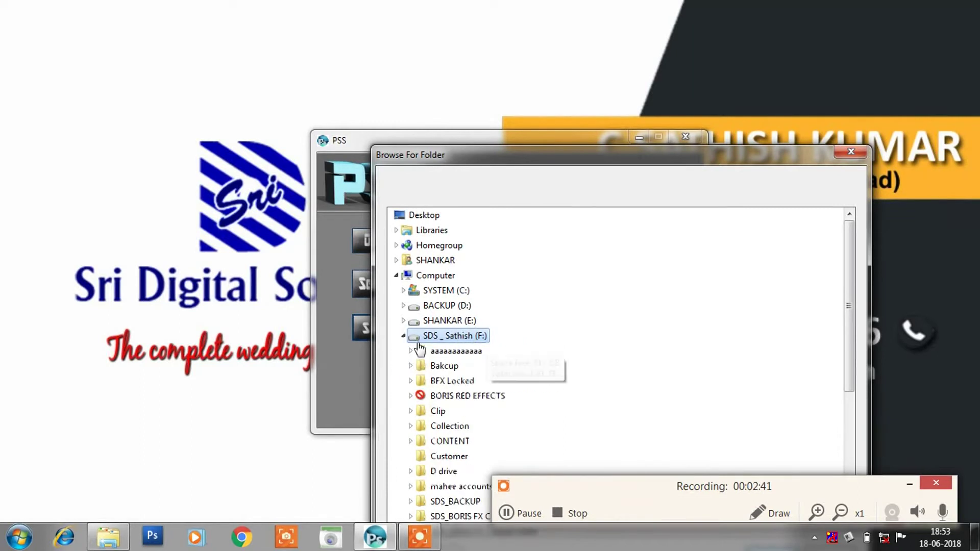
scroll(533, 389, "down", 2)
scroll(528, 391, "down", 1)
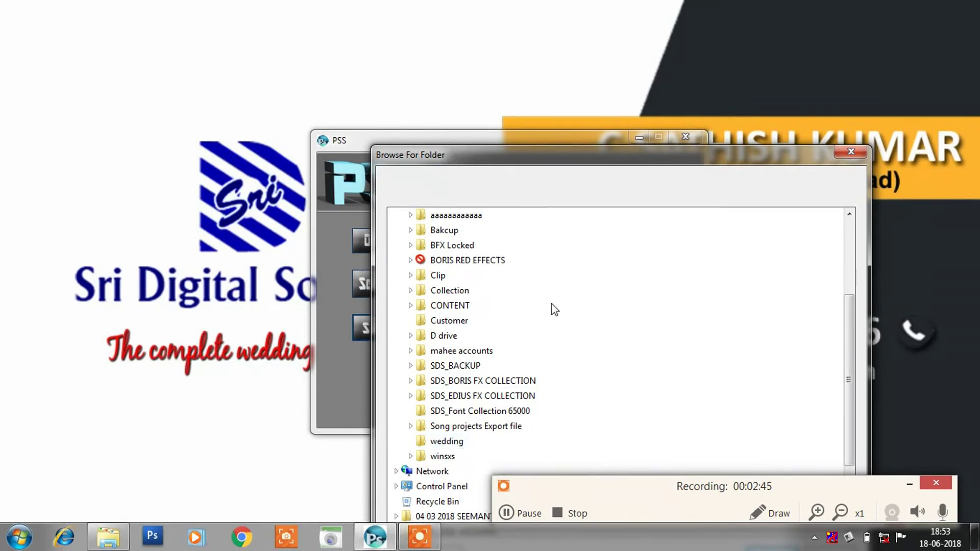
left_click_drag(658, 157, 453, 47)
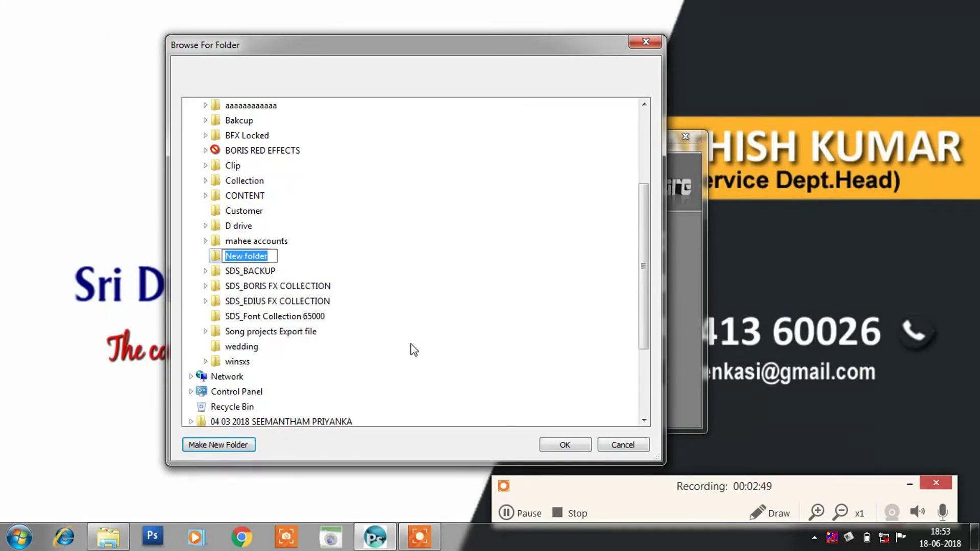
type("sds_")
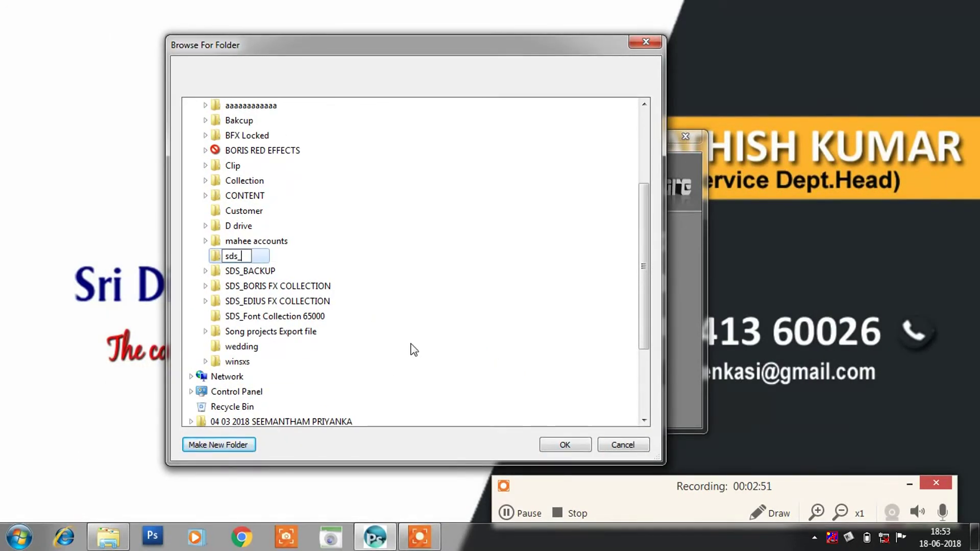
type("final")
key("Return")
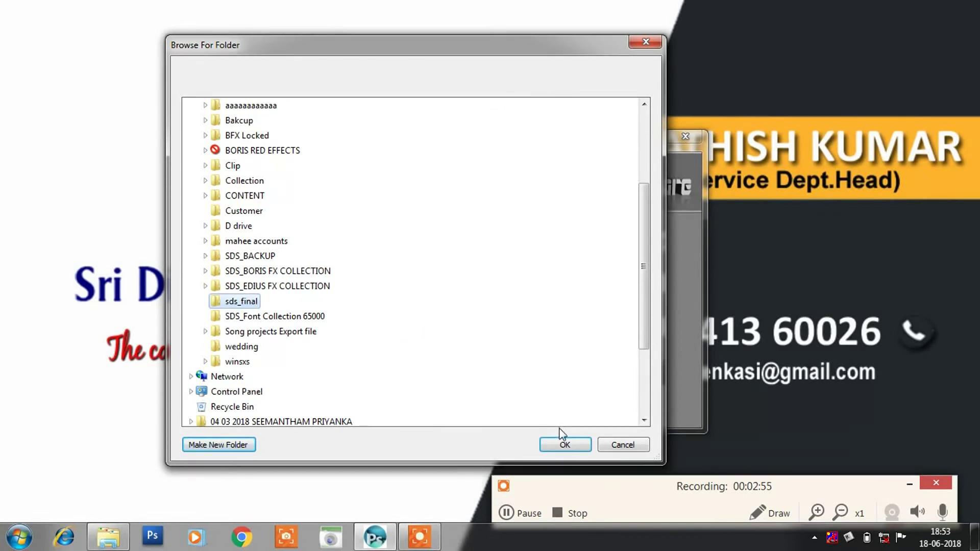
left_click(557, 442)
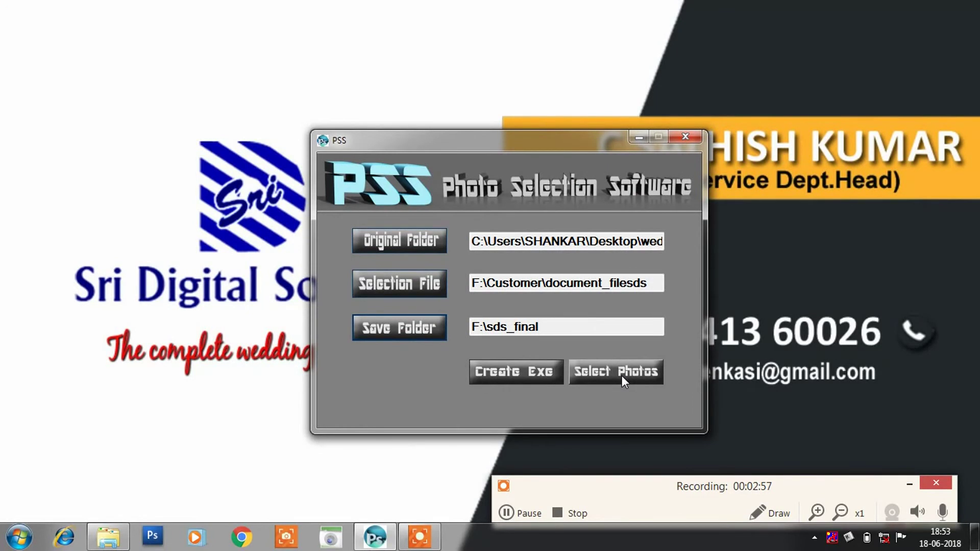
Copy the selected photos, acknowledge '5 Files Copied', and bring the Customer folder window back
left_click(621, 375)
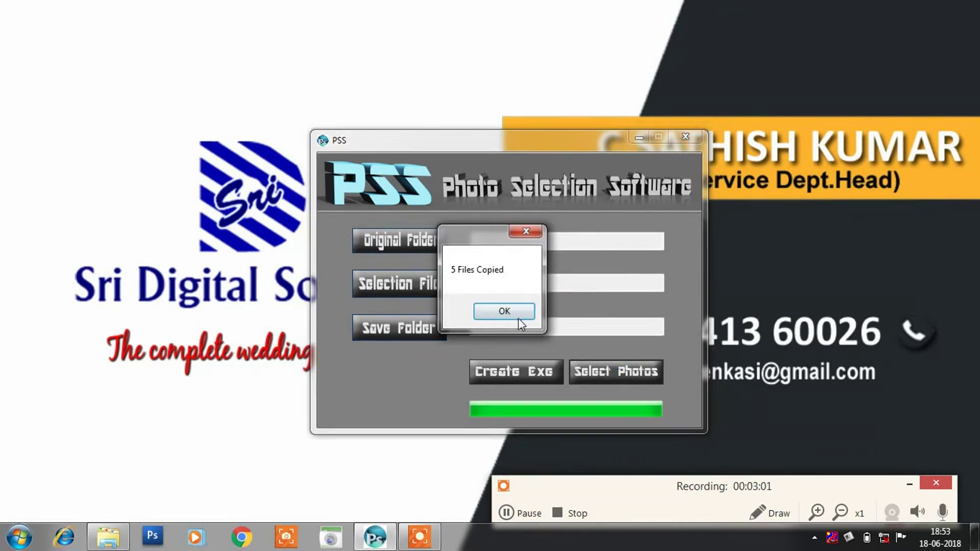
left_click(519, 311)
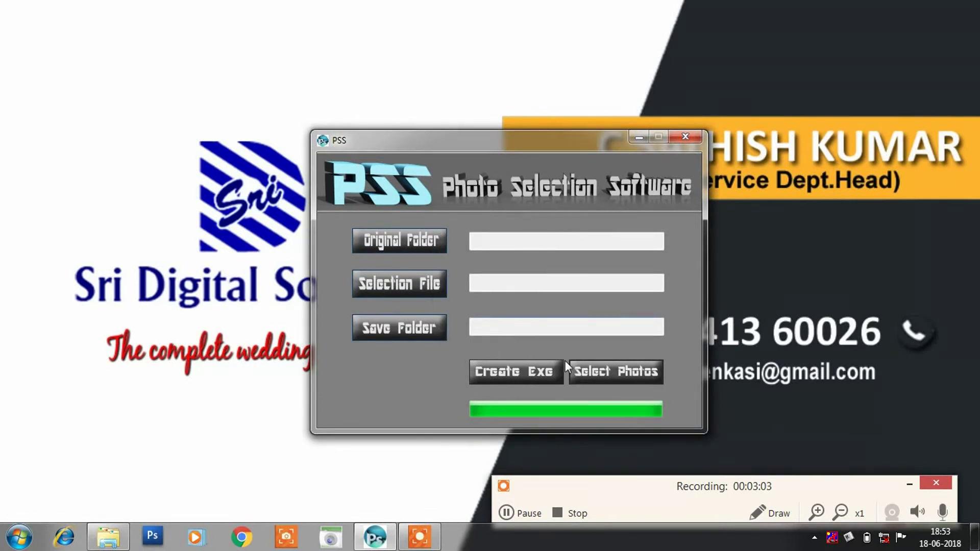
left_click(108, 537)
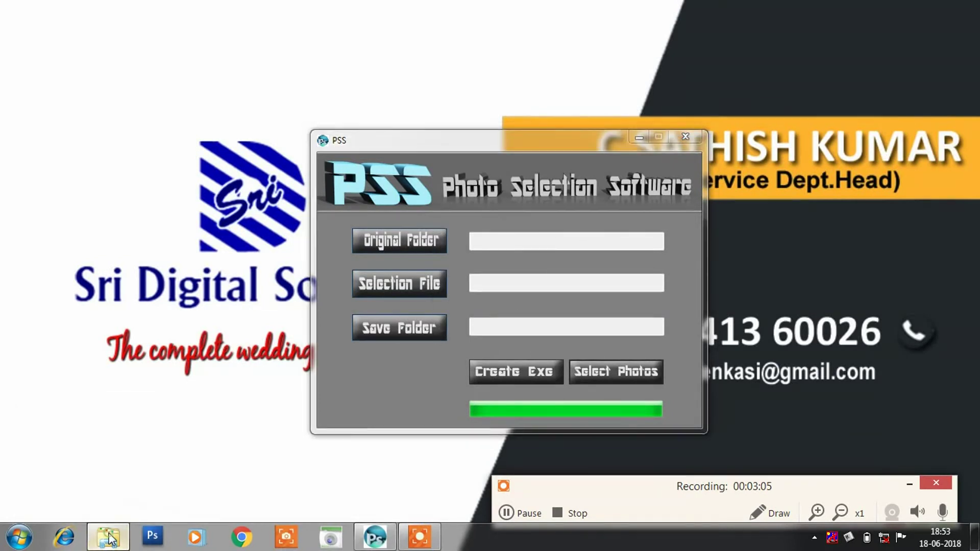
Open F:\sds_final in extra large icons view and pick 0L2A0091.JPG
left_click(225, 203)
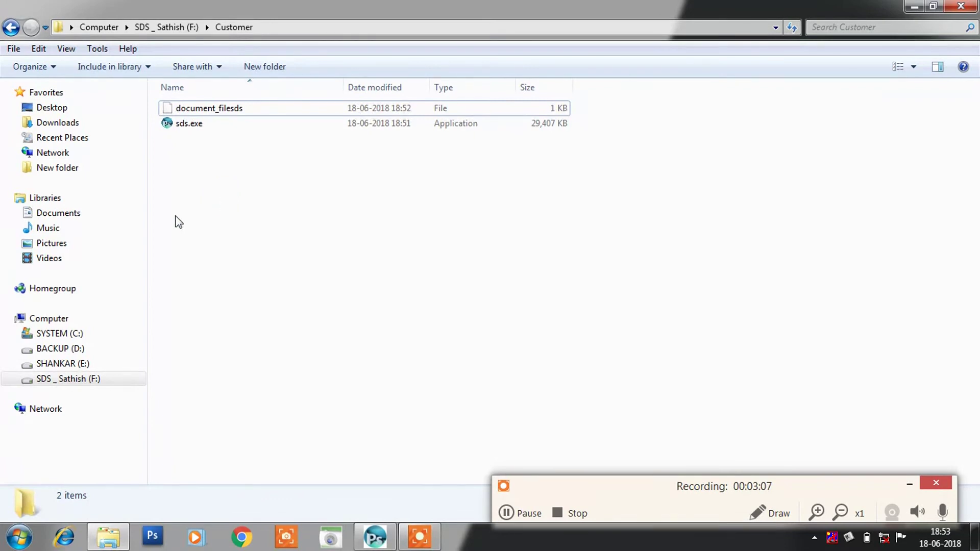
key("BackSpace")
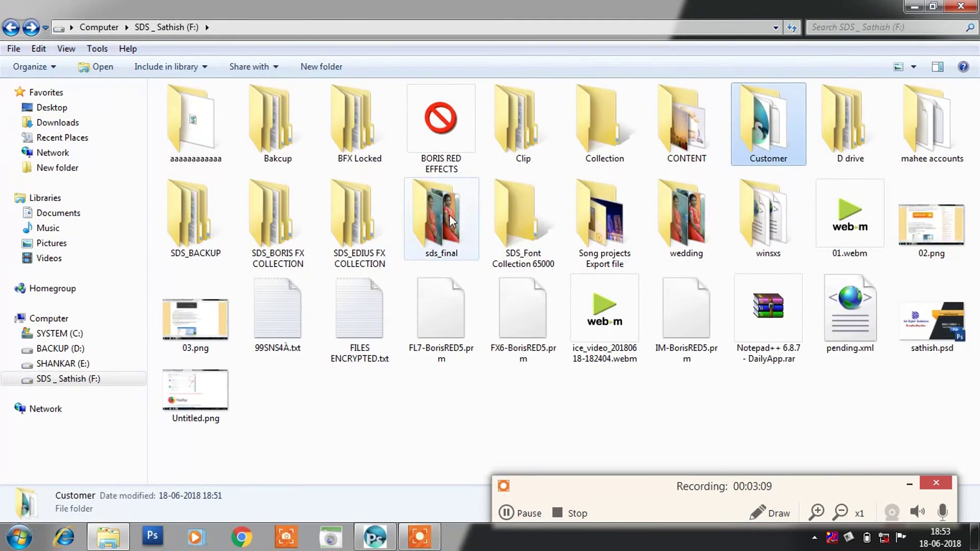
double_click(461, 219)
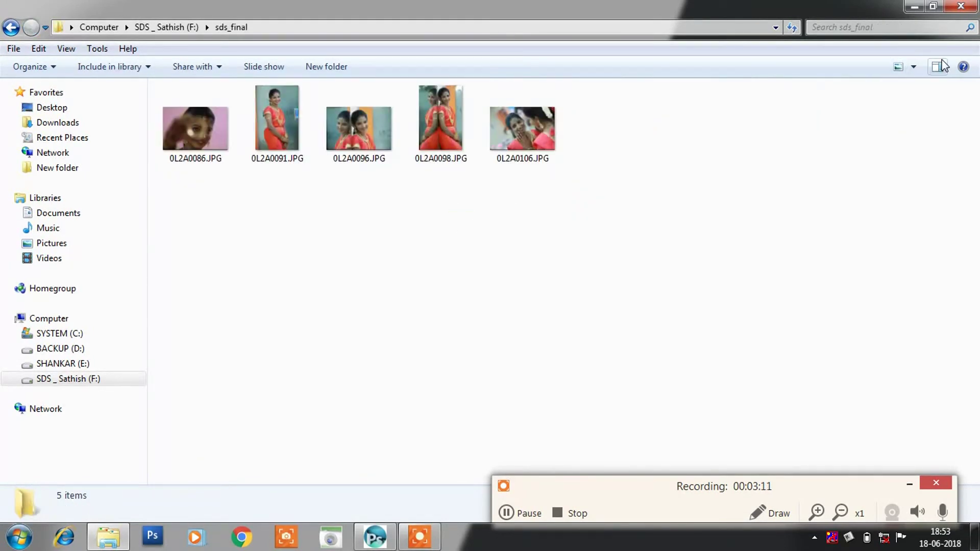
left_click(914, 66)
left_click(927, 37)
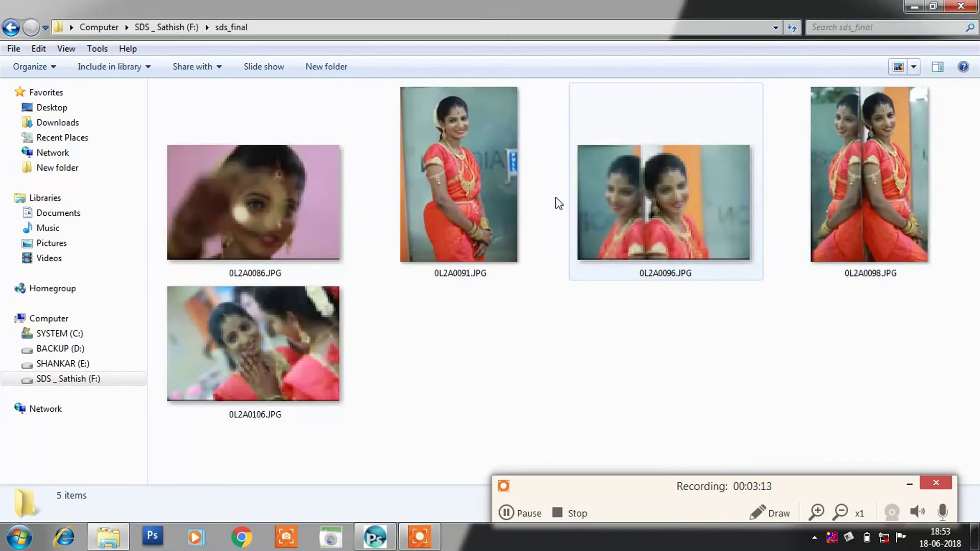
left_click(460, 164)
View 0L2A0091.JPG zoomed in, then advance to 0L2A0096.JPG
double_click(459, 162)
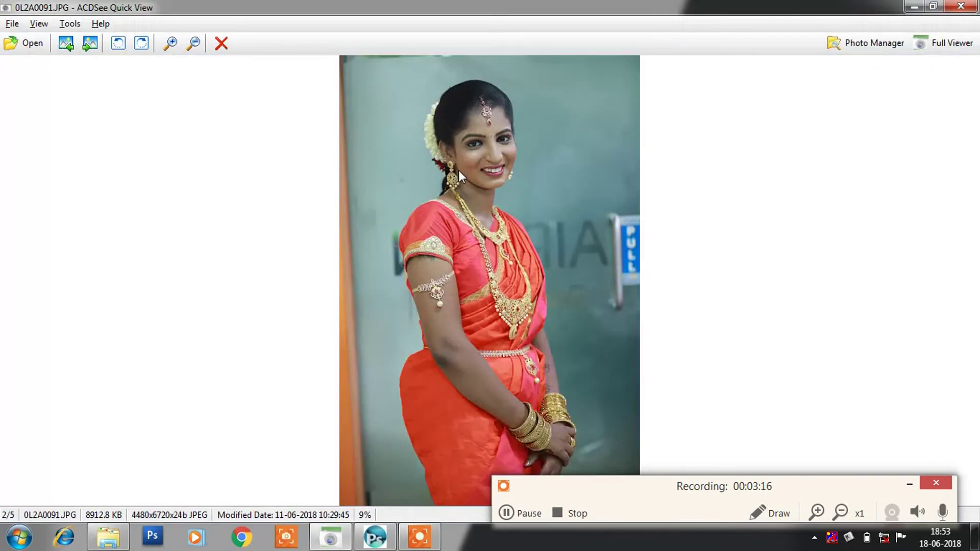
left_click(173, 42)
left_click(174, 42)
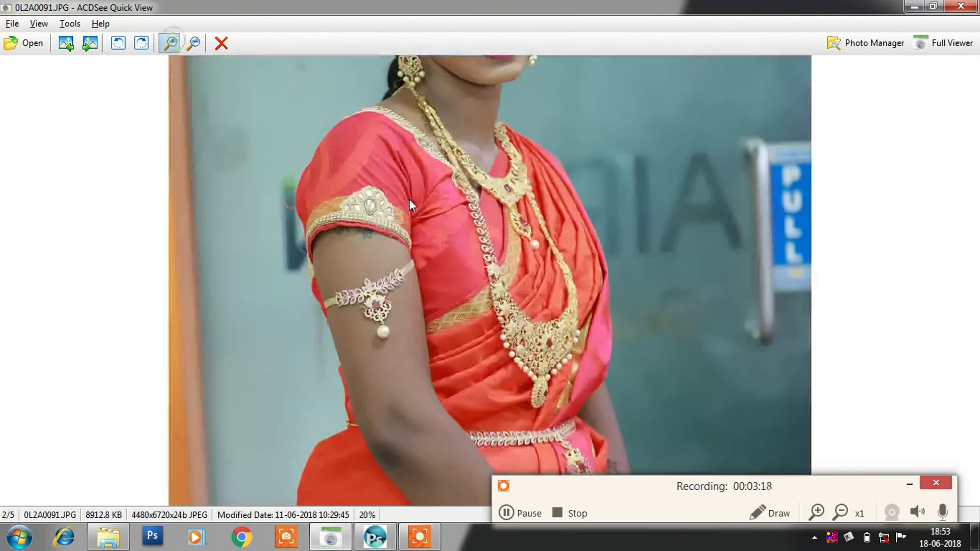
scroll(441, 219, "up", 3)
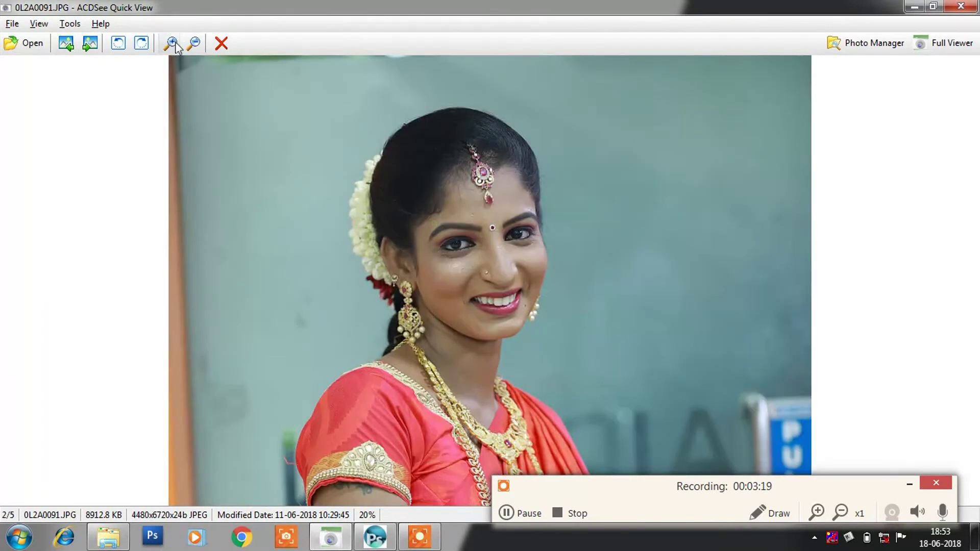
left_click(174, 44)
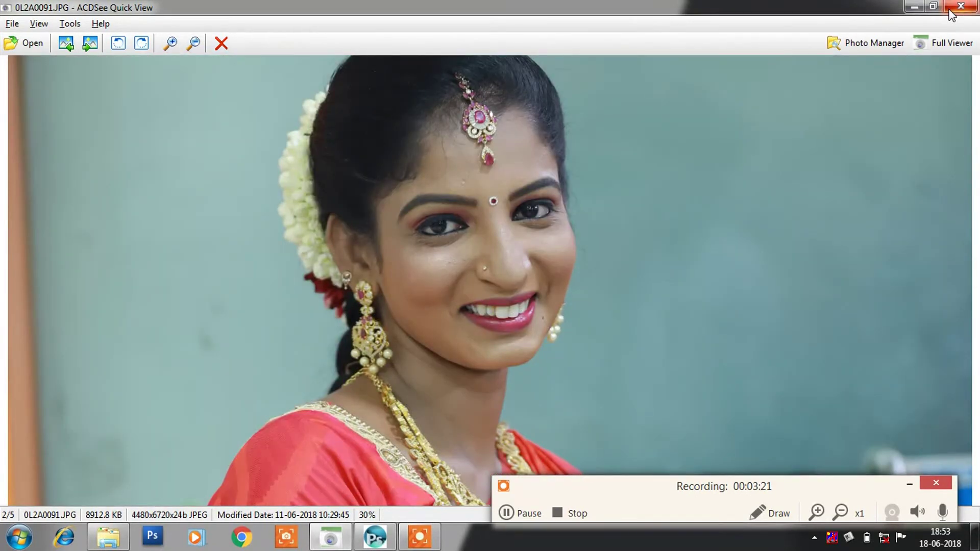
left_click(90, 44)
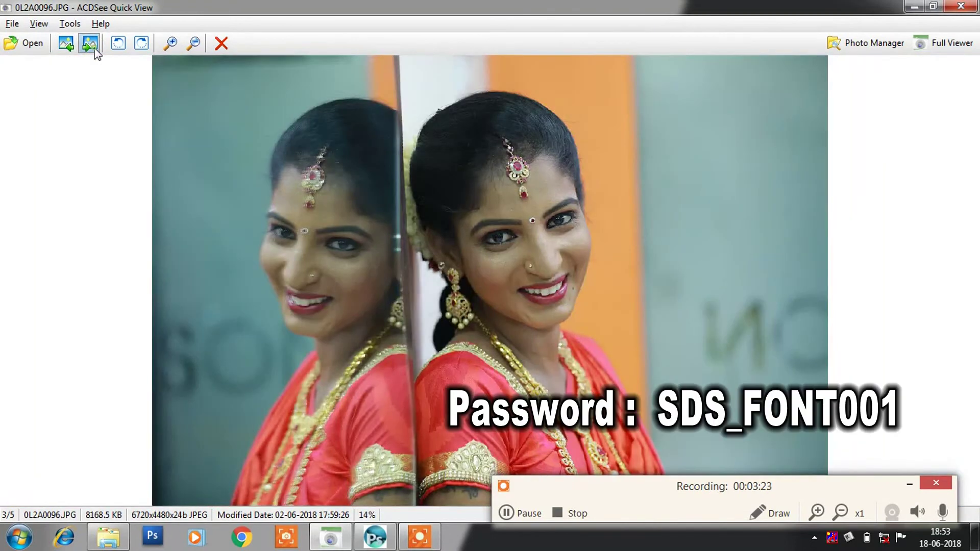
left_click(90, 44)
Close the photo viewer, sds_final folder and PSS, then dismiss sds.exe's 'Application expired' notice
left_click(963, 8)
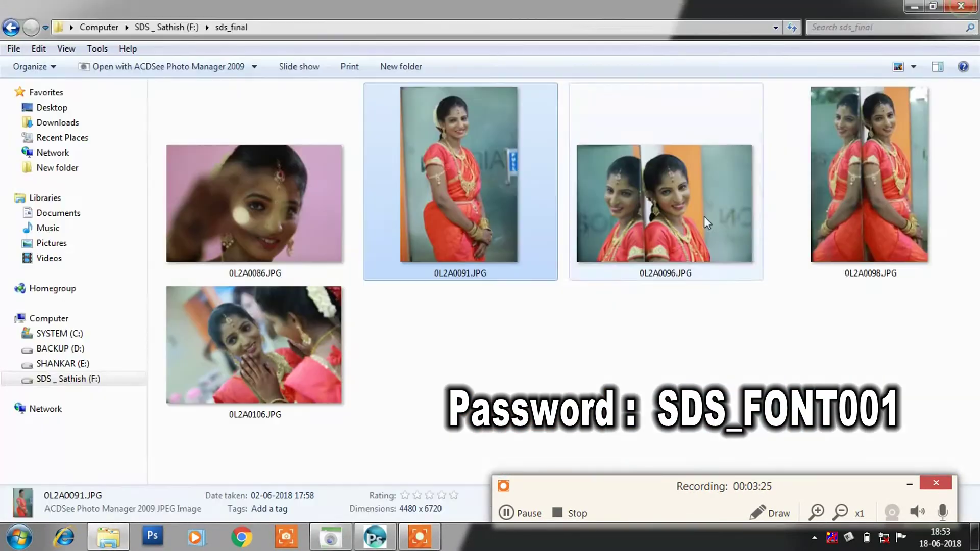
left_click(583, 371)
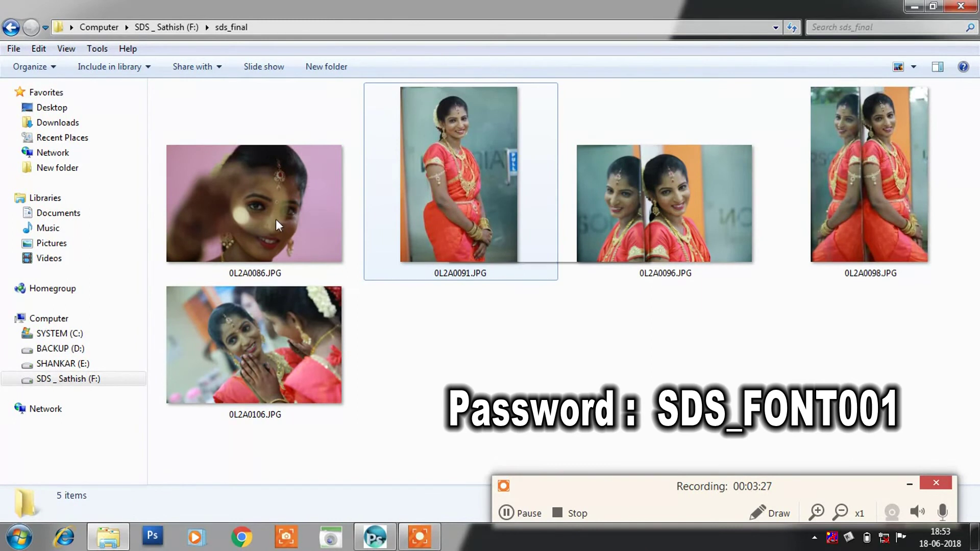
left_click(963, 8)
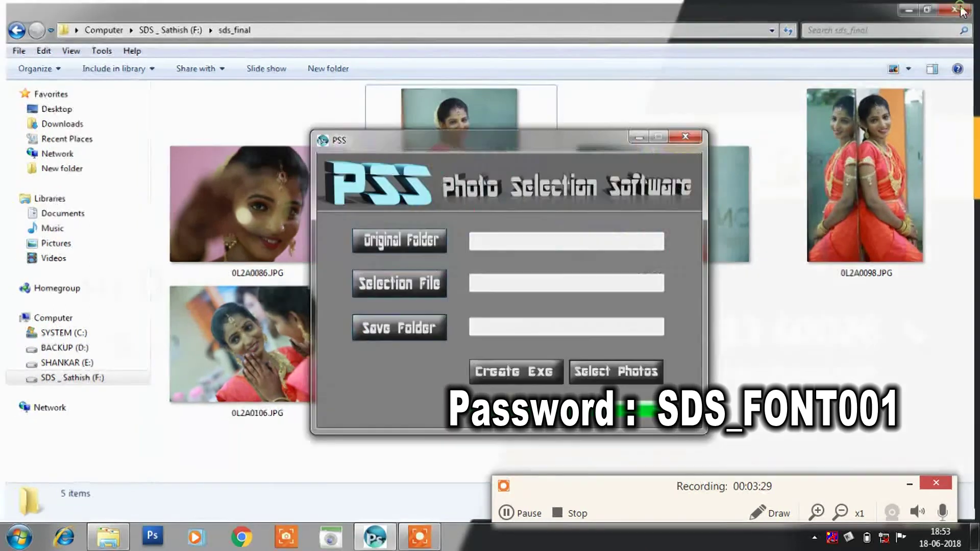
left_click(697, 136)
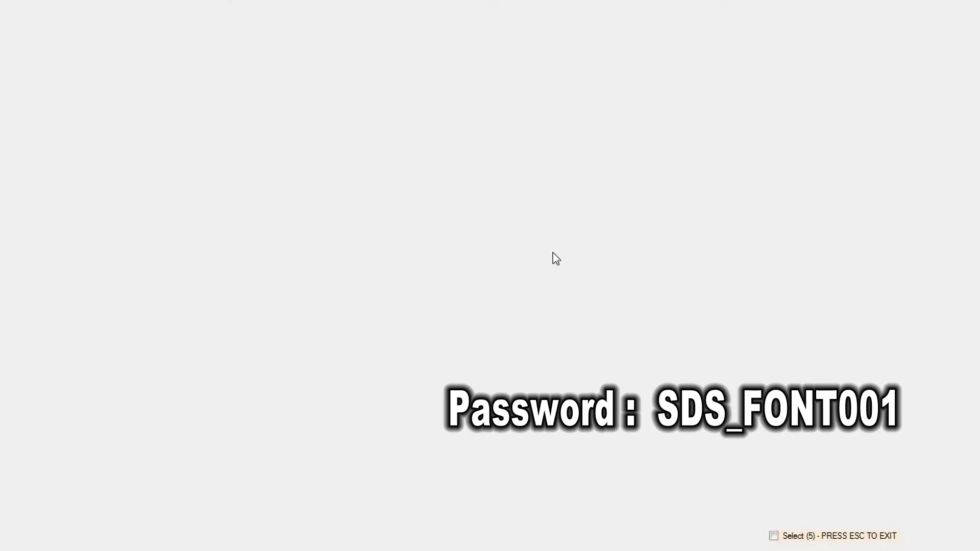
left_click(506, 313)
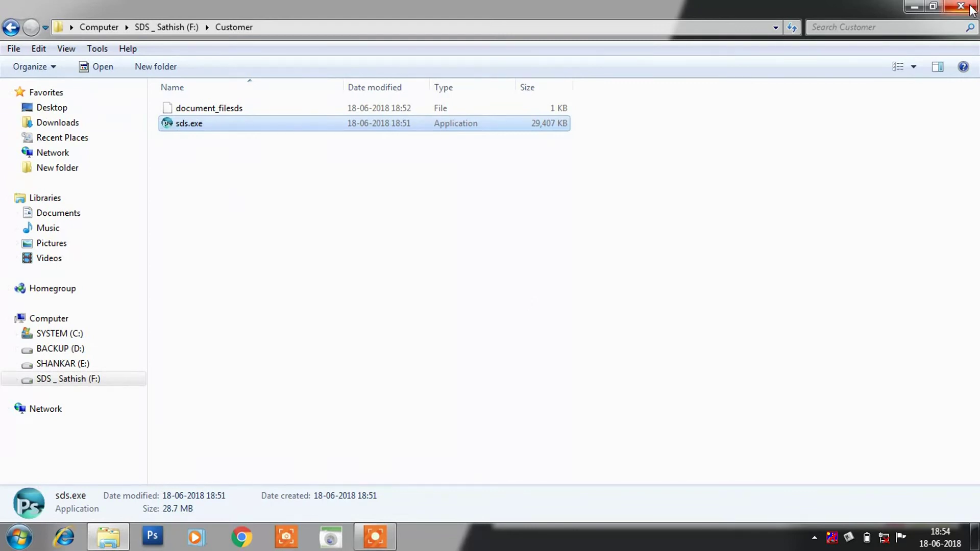
Relaunch sds.exe from F:\Customer, dismiss the repeated 'Application expired' message, and close Explorer
left_click(10, 26)
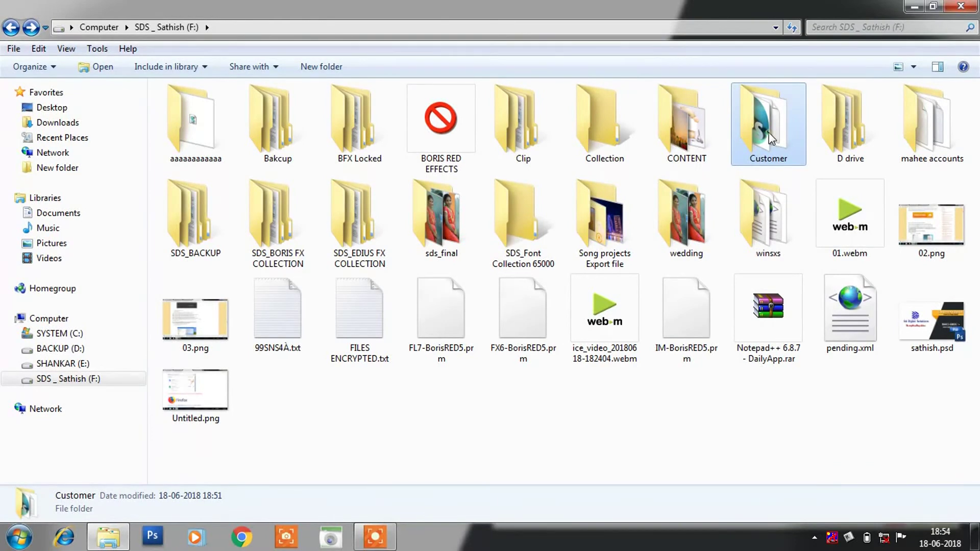
double_click(769, 135)
double_click(189, 125)
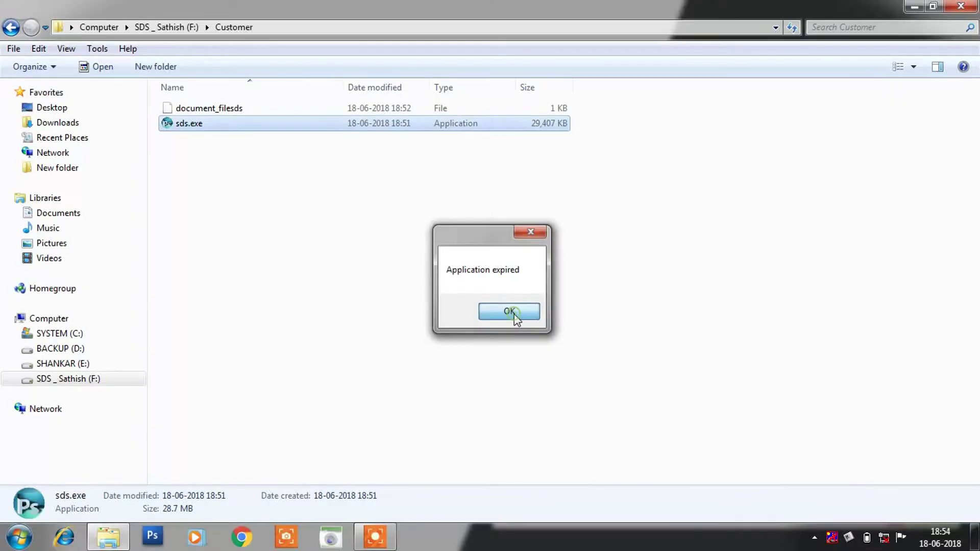
left_click(514, 312)
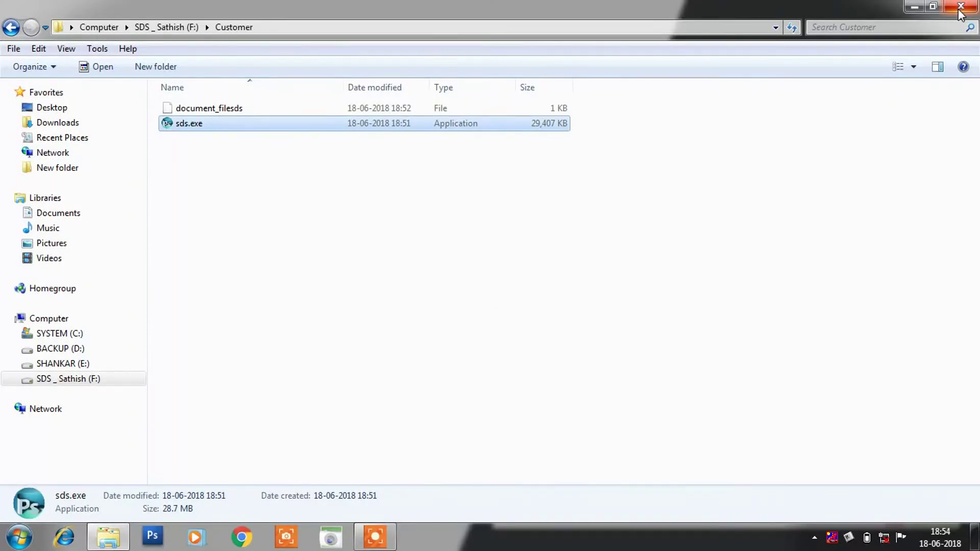
left_click(960, 7)
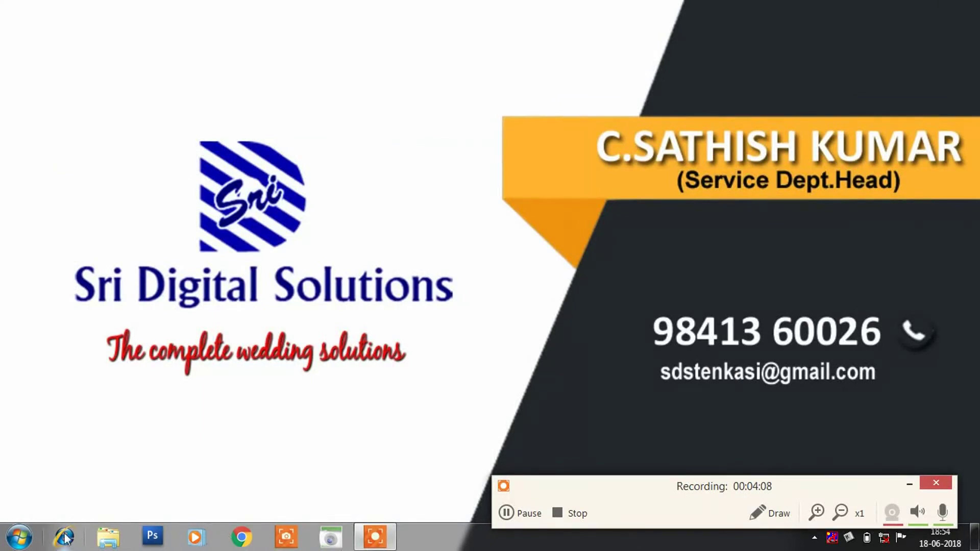